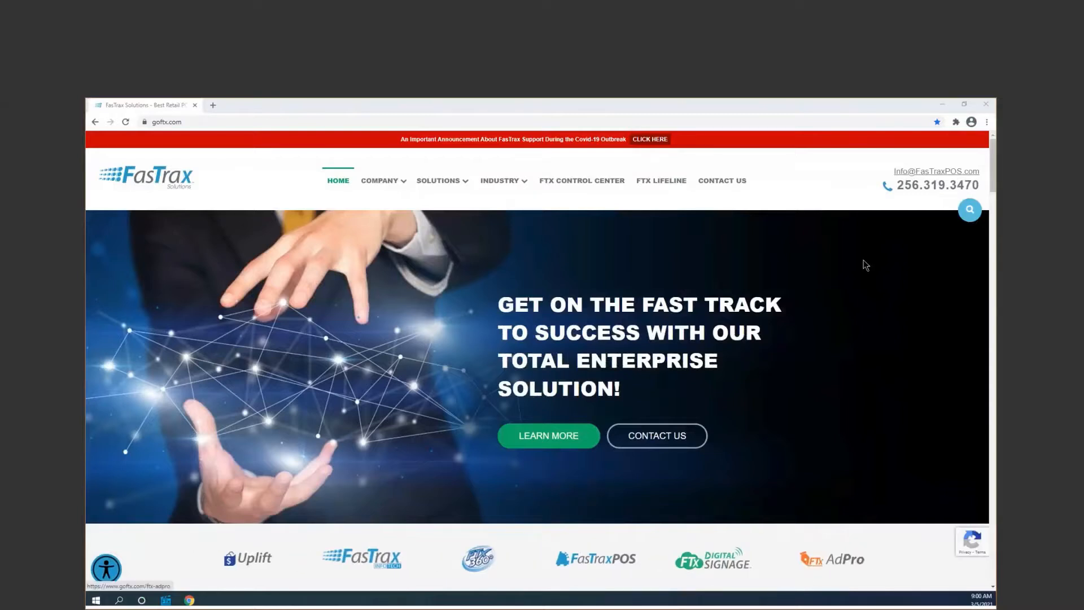
Step: Open the FTX Lifeline page of the FasTrax site and look through its included features
left_click(655, 185)
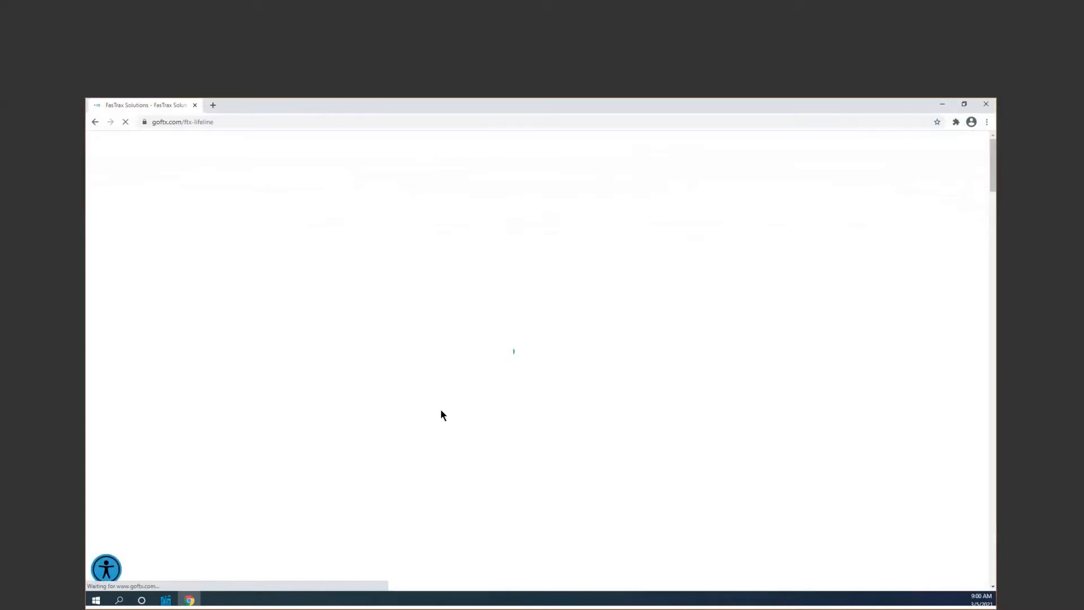
scroll(440, 412, "down", 1)
scroll(440, 412, "down", 10)
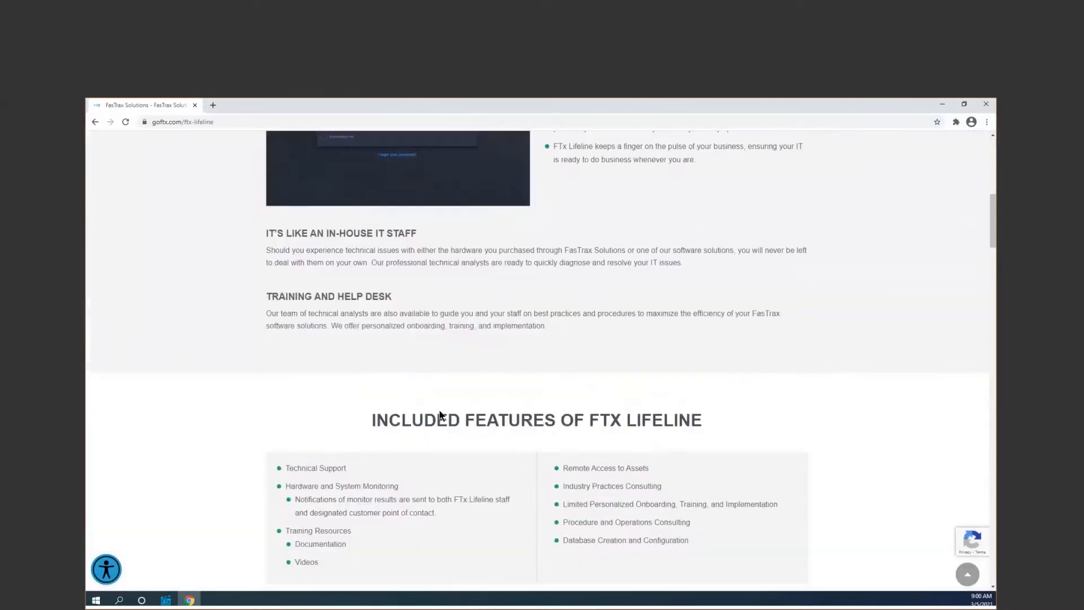
scroll(437, 409, "down", 9)
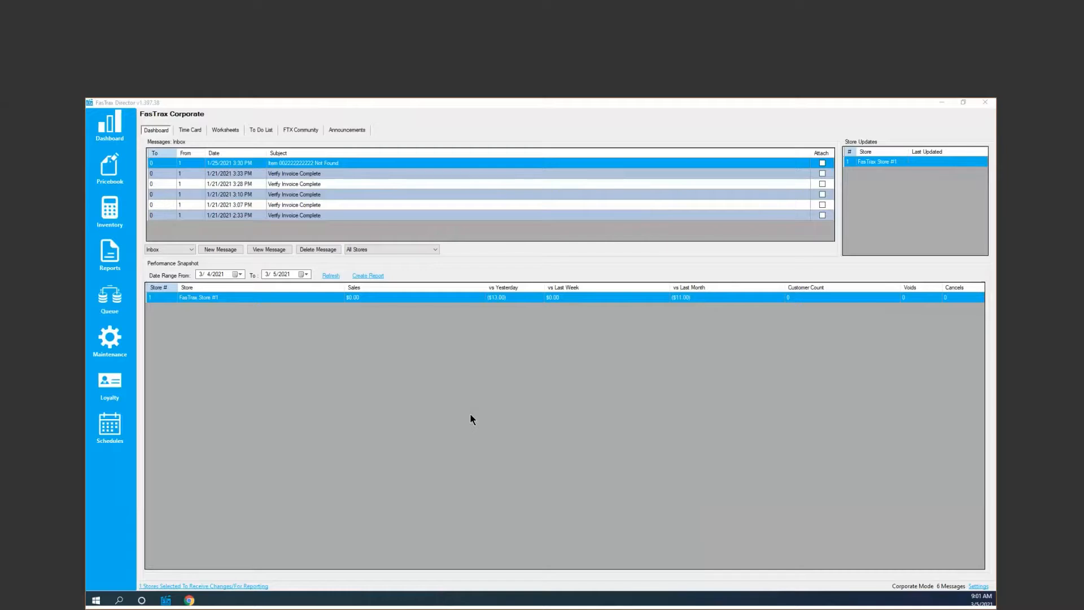
Step: In FasTrax Director, open the Retail Scan Data Incentive Report from the sales reports
left_click(255, 338)
left_click(110, 254)
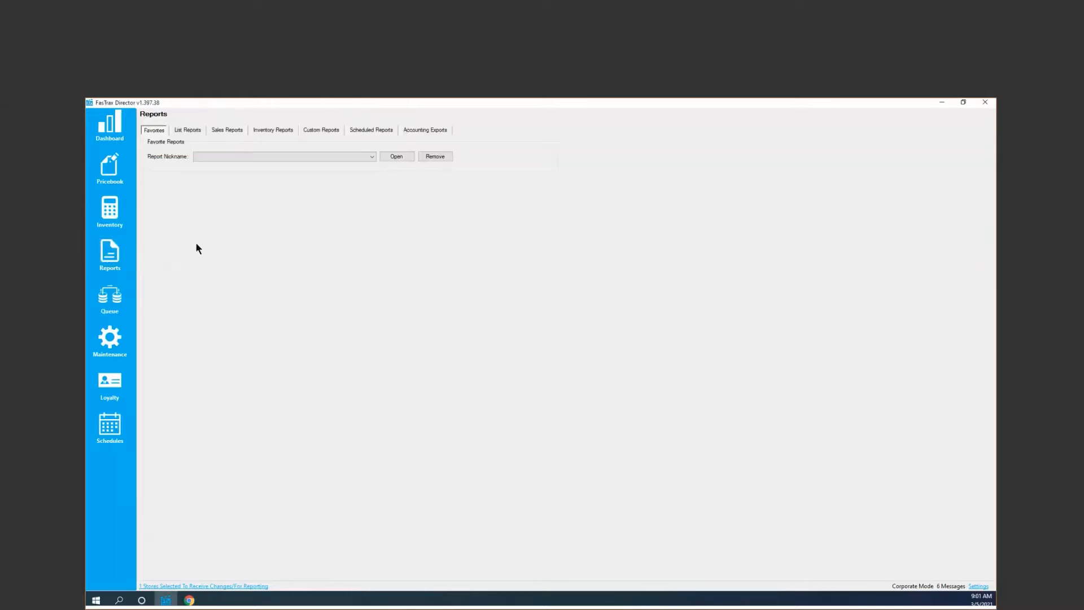
left_click(229, 131)
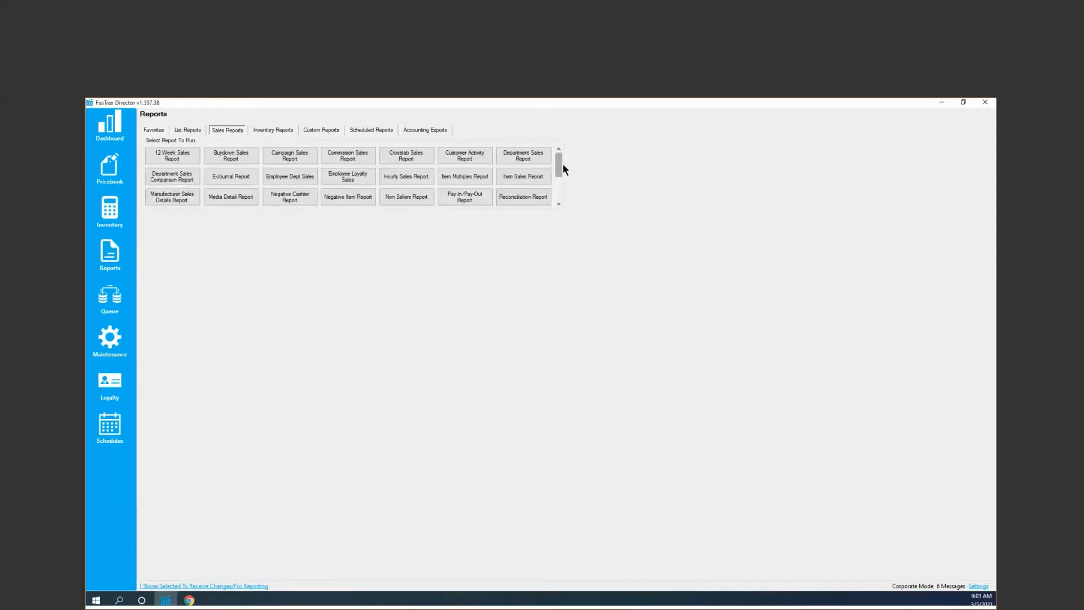
left_click_drag(561, 164, 557, 191)
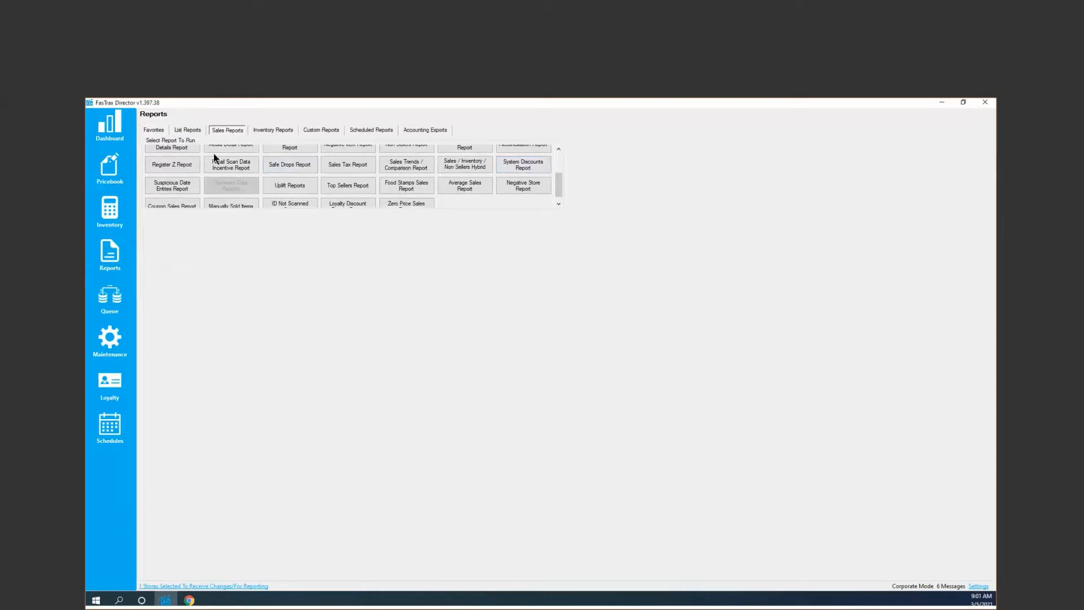
left_click(237, 169)
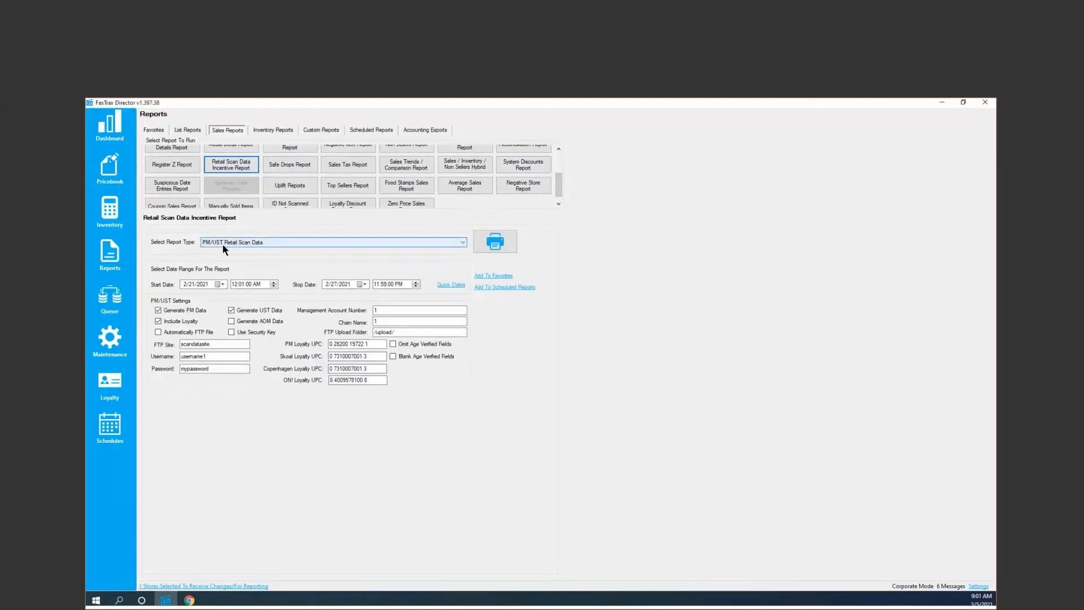
Step: Preview the ITG Retail Scan Data settings, and set the report type to RJ Reynolds Retail Scan Data
left_click(242, 242)
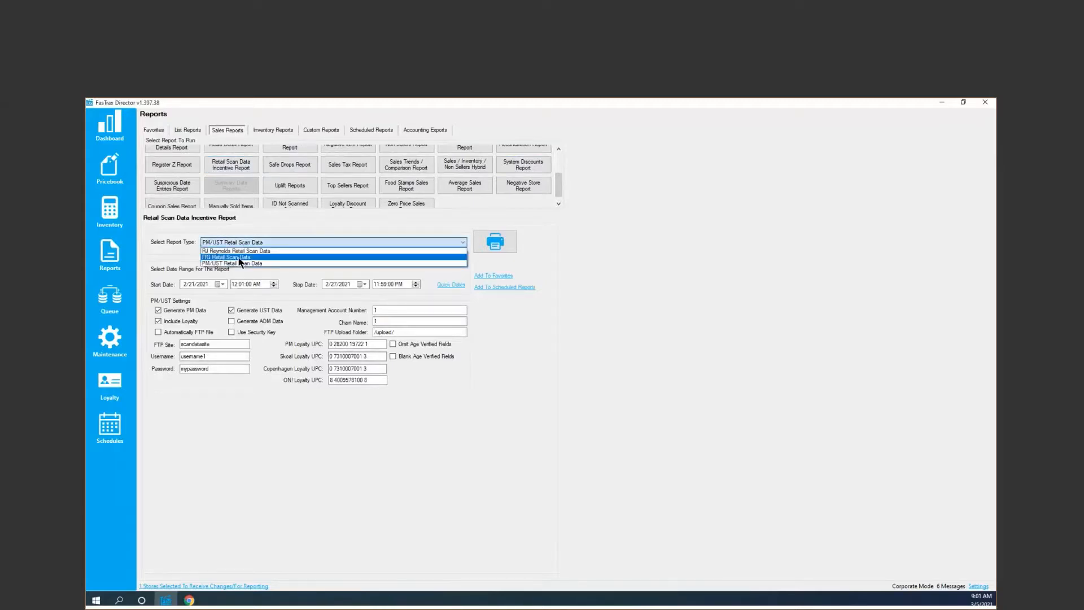
left_click(238, 256)
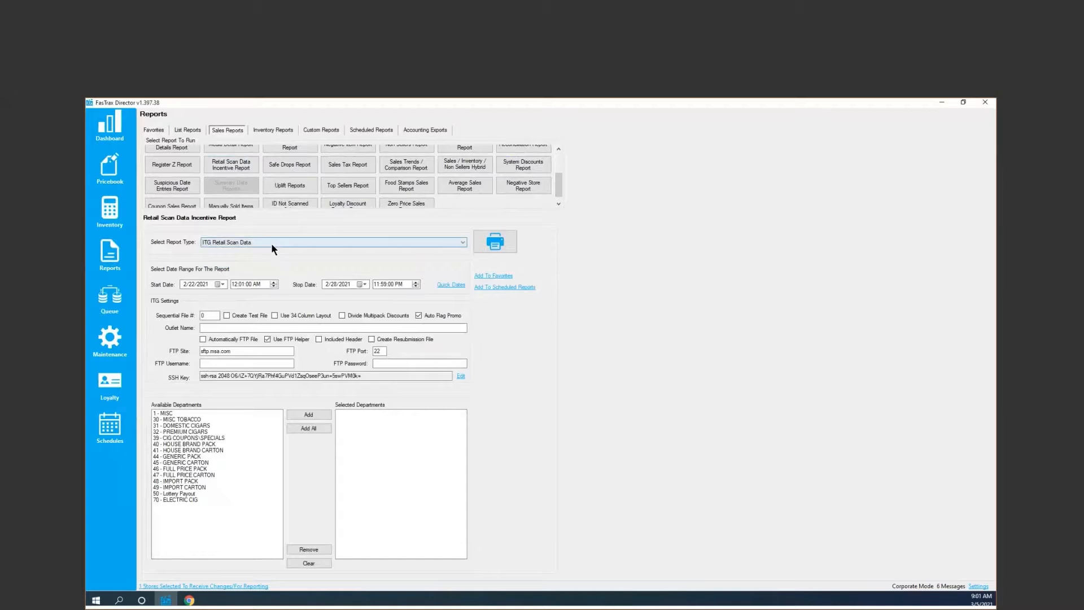
left_click(271, 243)
left_click(269, 251)
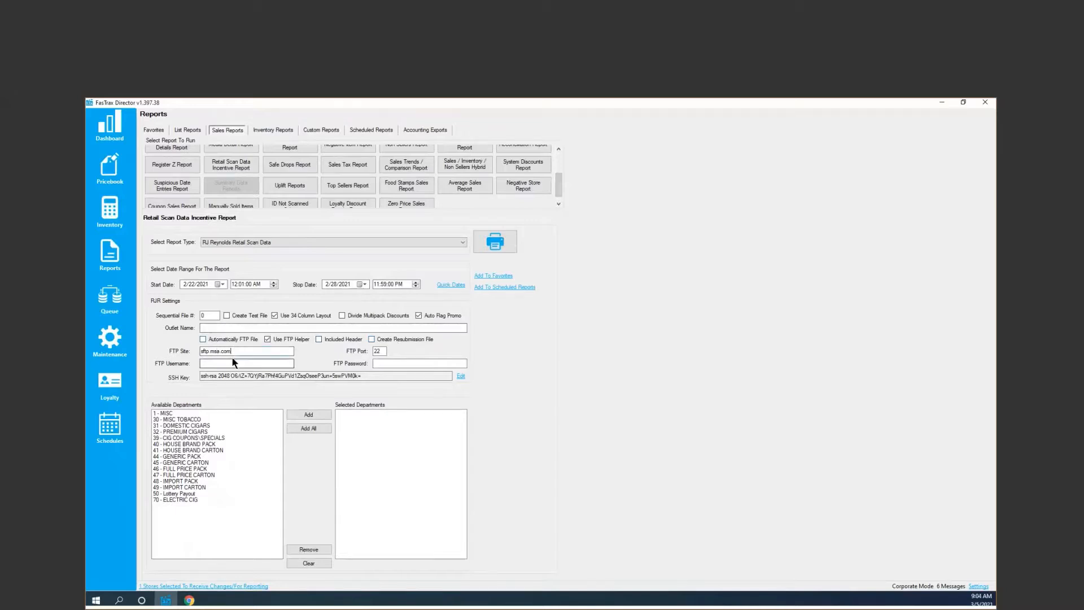
Step: Go over the FTP username, FTP password and outlet name fields in the RJR settings
left_click(255, 364)
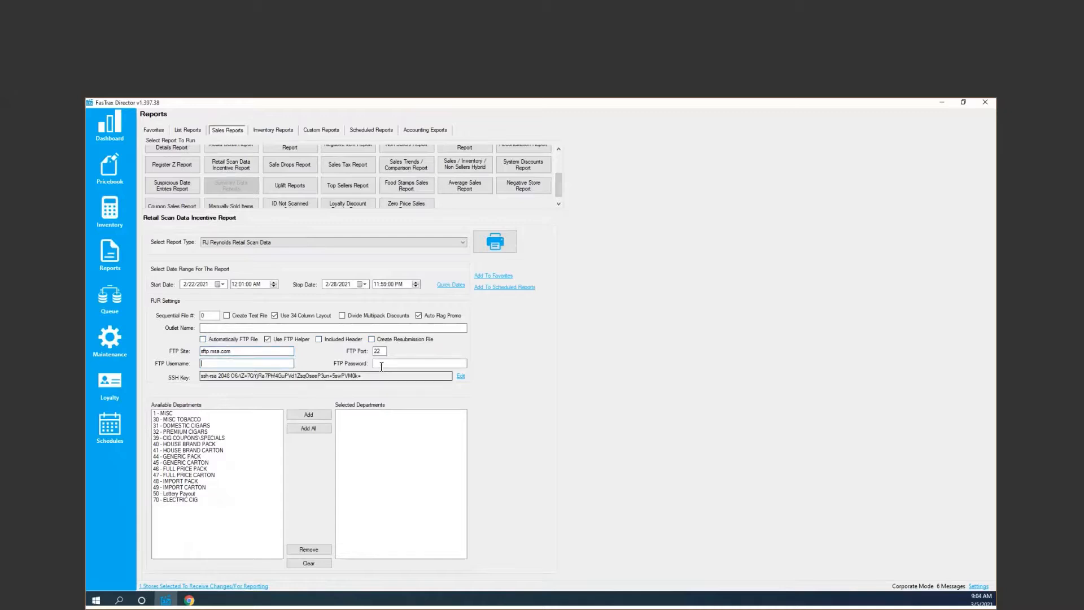
left_click(407, 365)
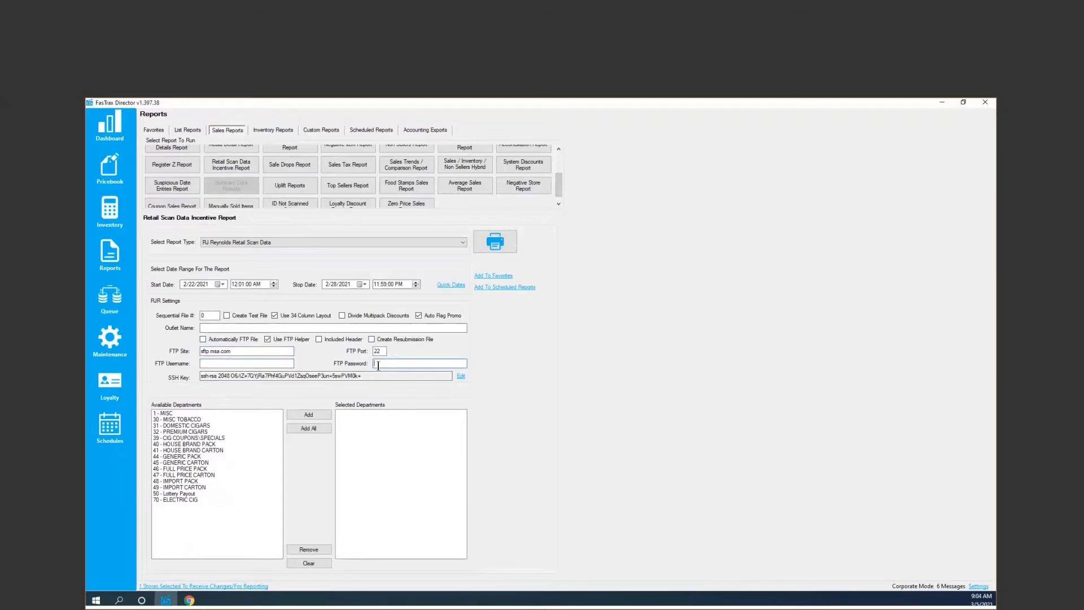
left_click(232, 363)
left_click(379, 363)
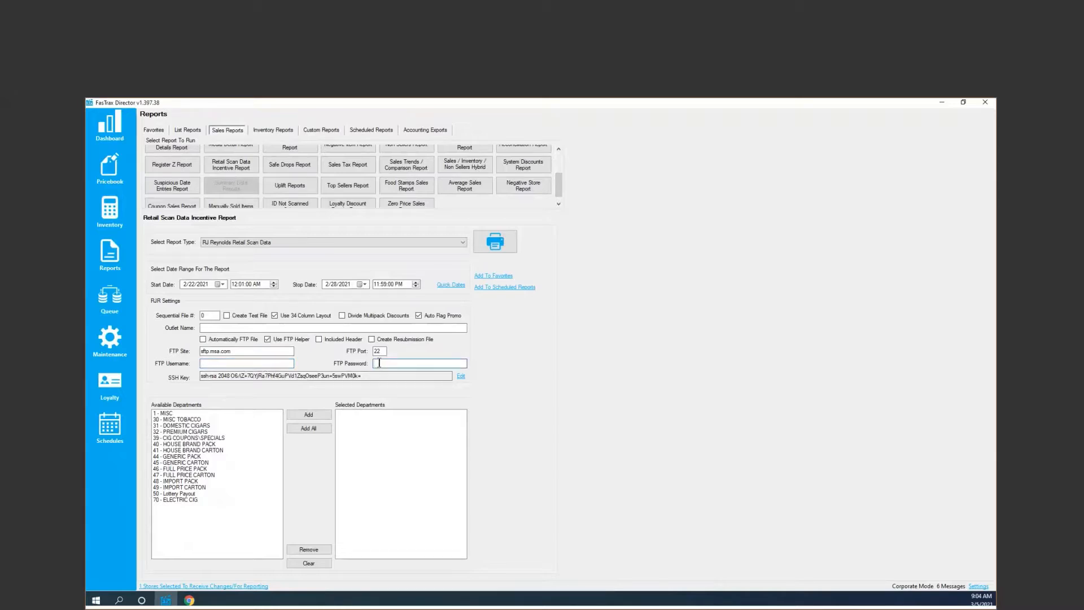
left_click(262, 328)
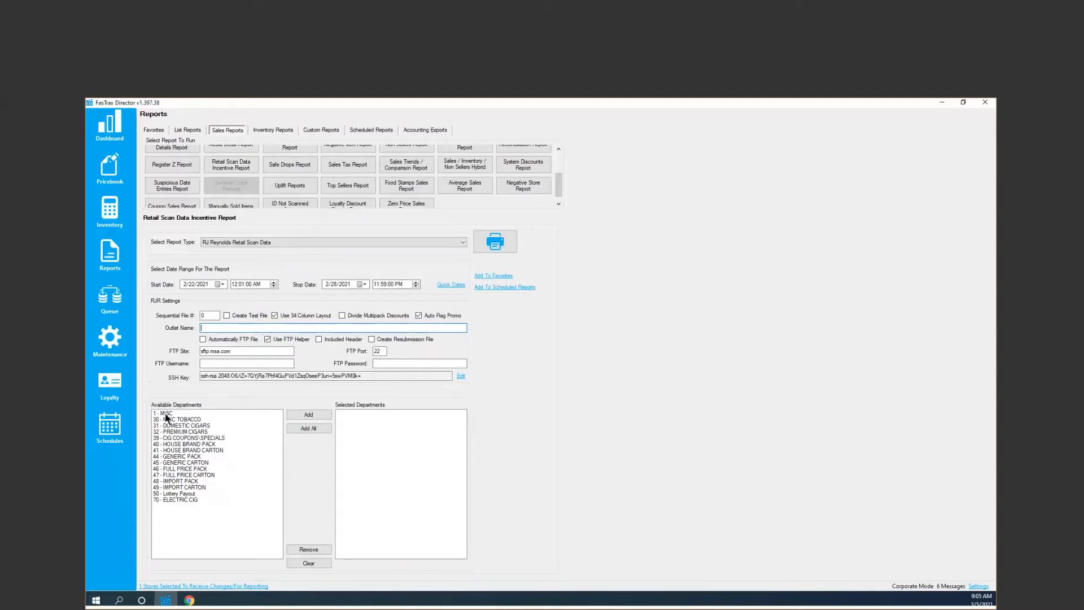
Step: Add departments 39 - CIG COUPONS\SPECIALS through 49 - IMPORT CARTON to the report's selected departments
left_click(171, 431)
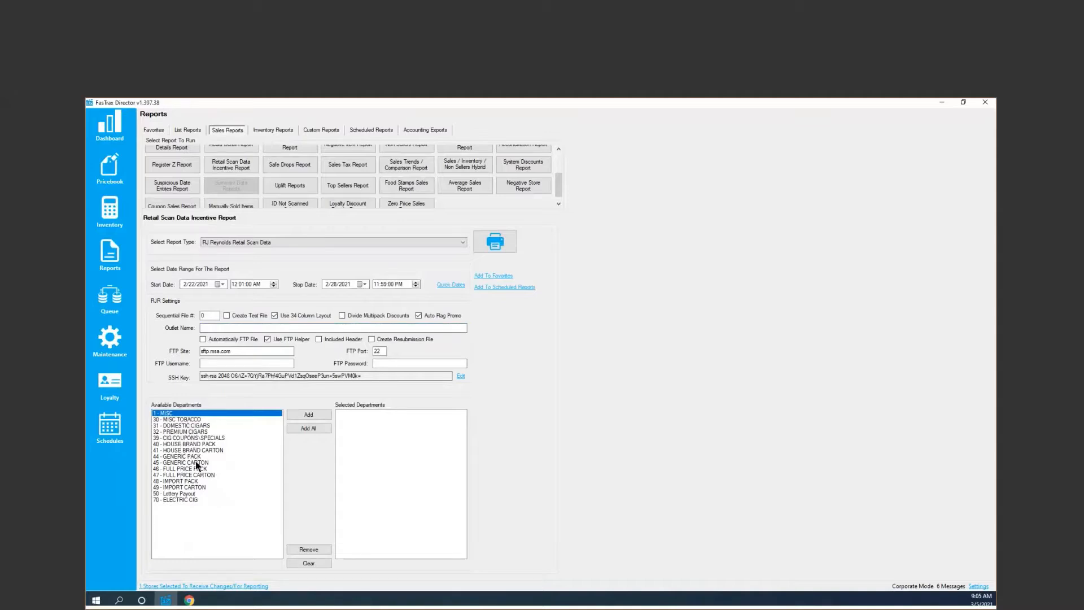
left_click(191, 438)
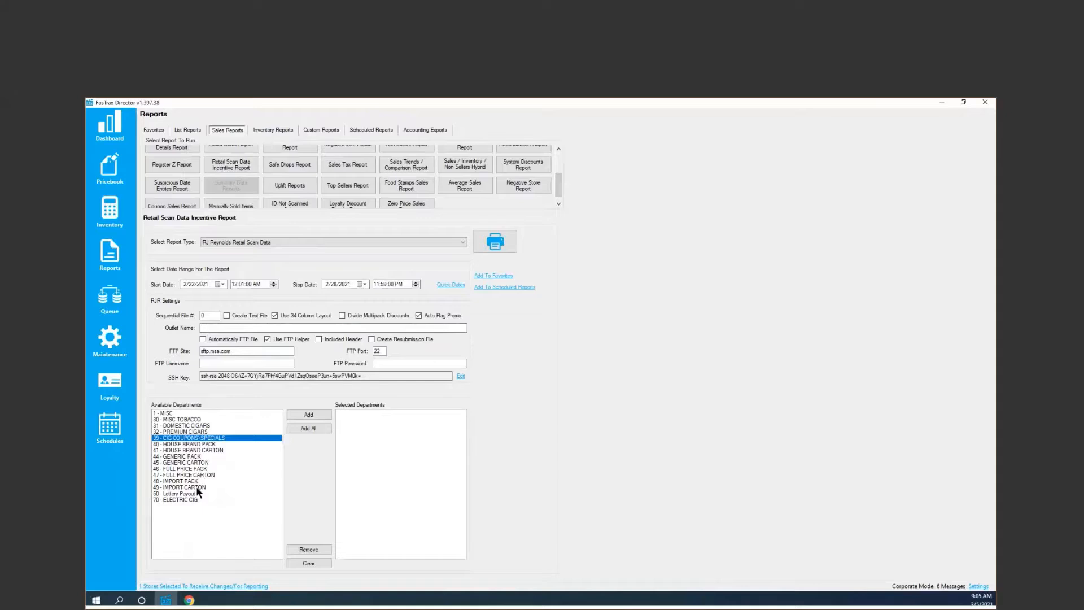
left_click(196, 487, "shift")
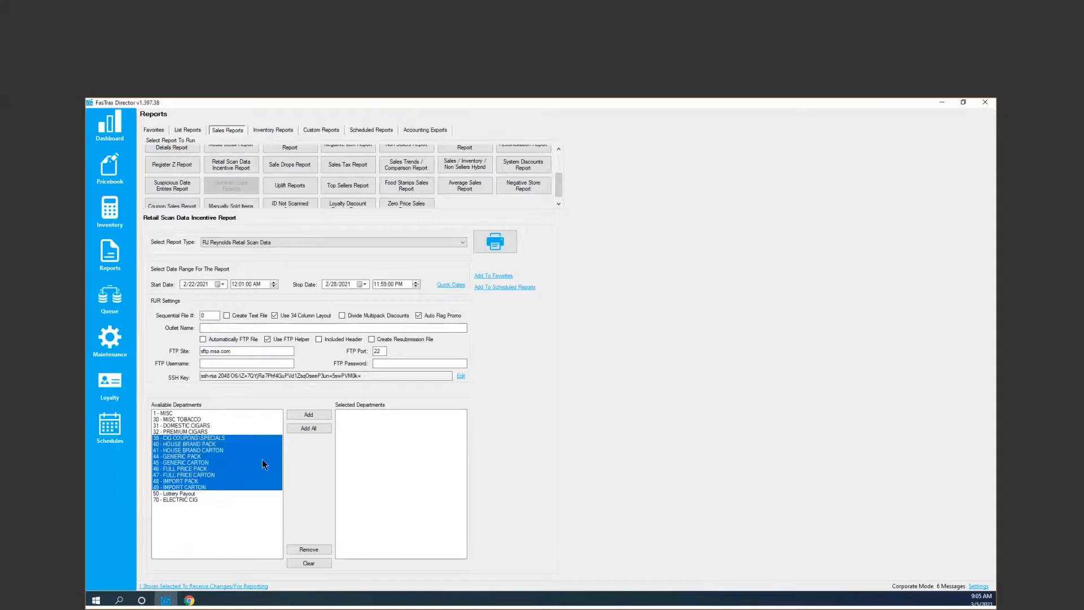
left_click(305, 417)
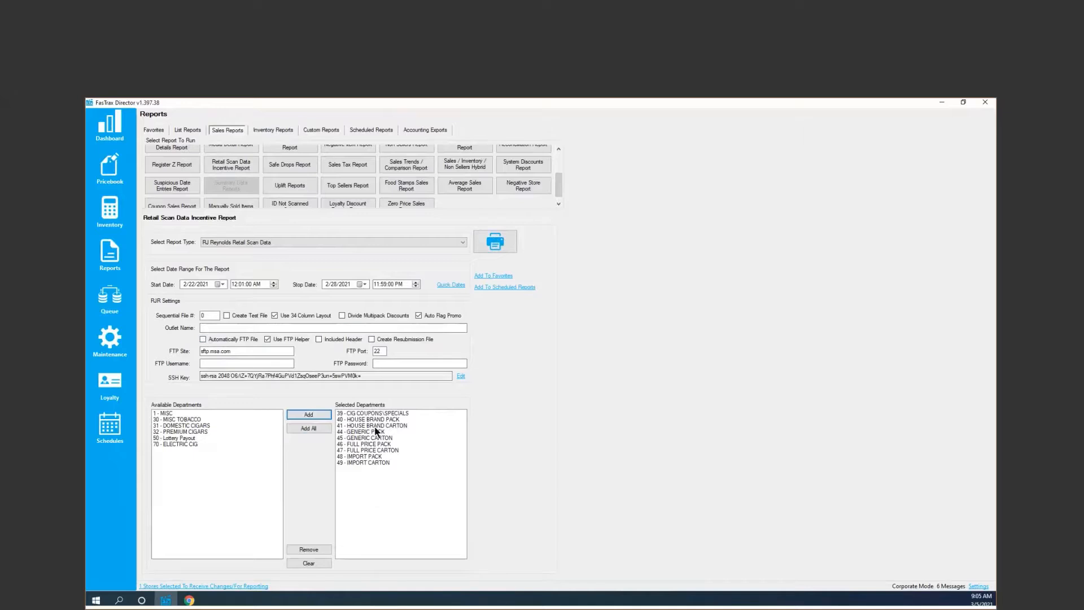
Step: Save the configured report as a favorite with the nickname "RJR Report"
left_click(495, 278)
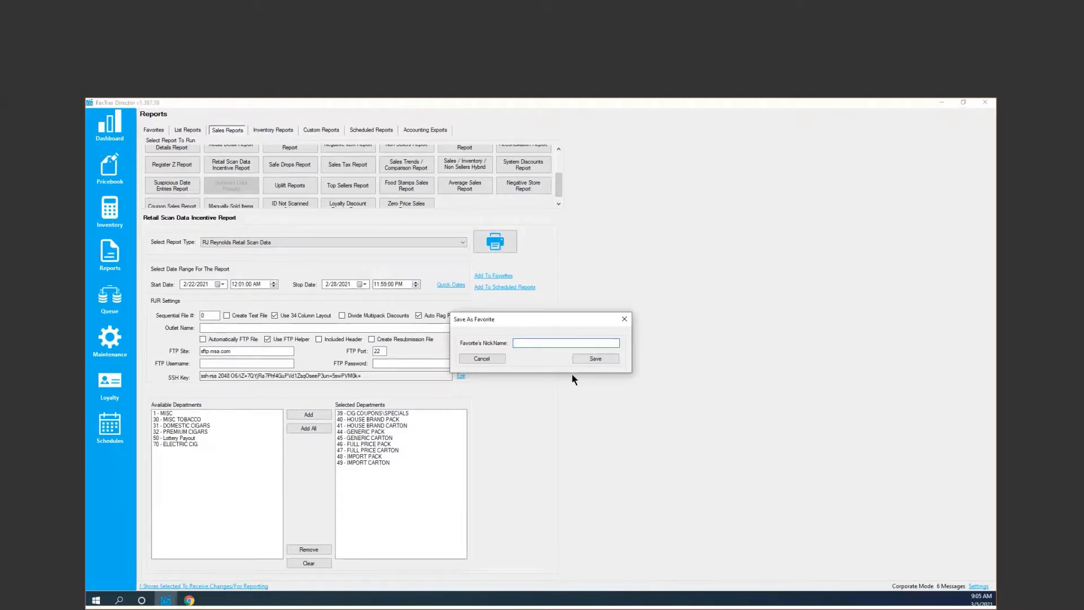
type("RJR Report")
left_click(594, 358)
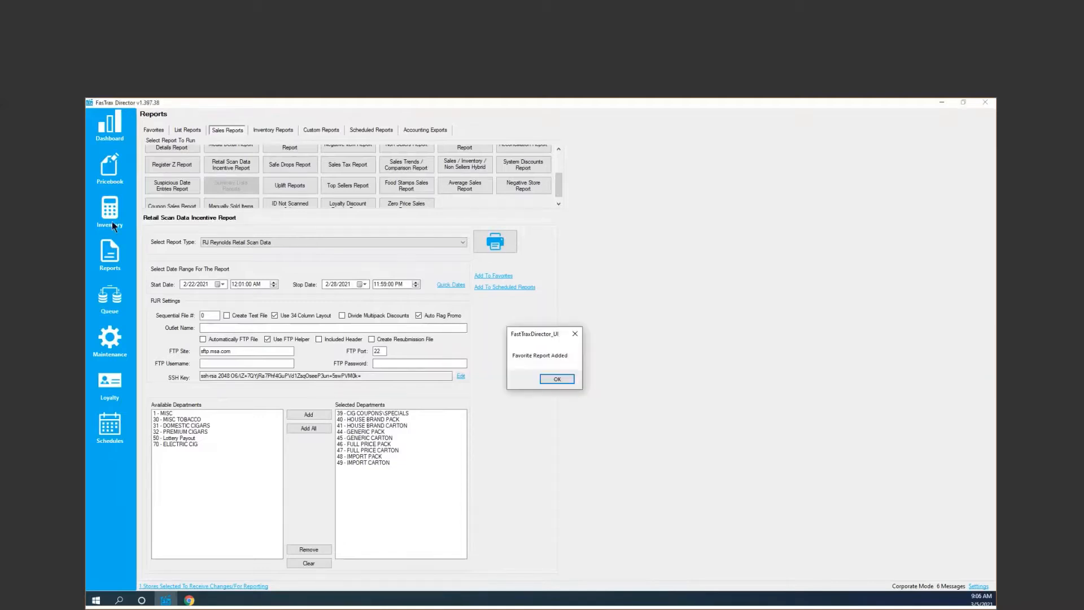
left_click(565, 379)
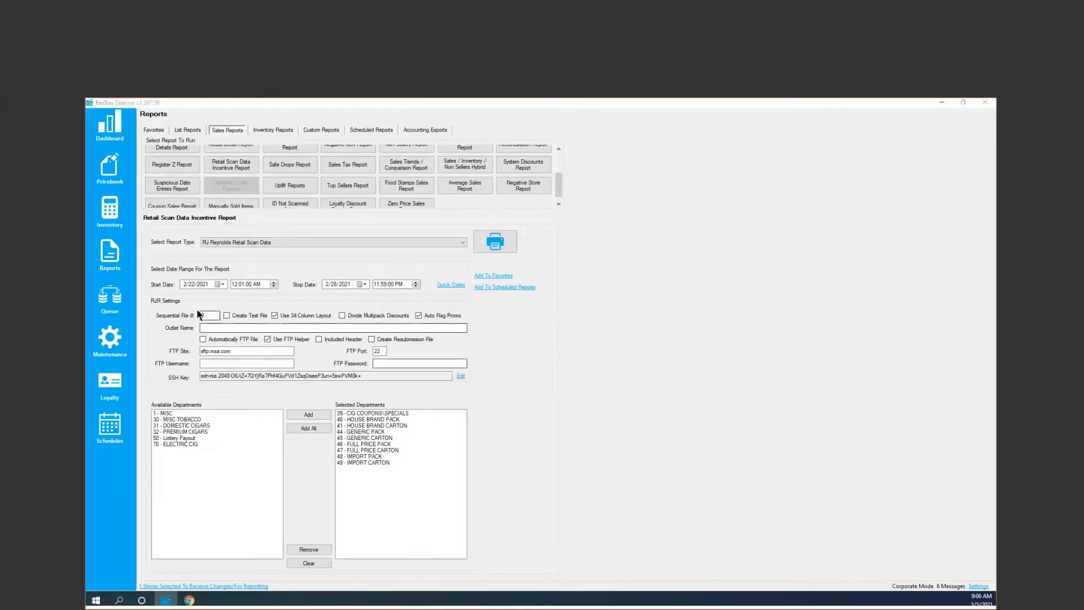
Step: Open the saved RJR Report from the favorite reports to review its settings
left_click(112, 250)
left_click(192, 157)
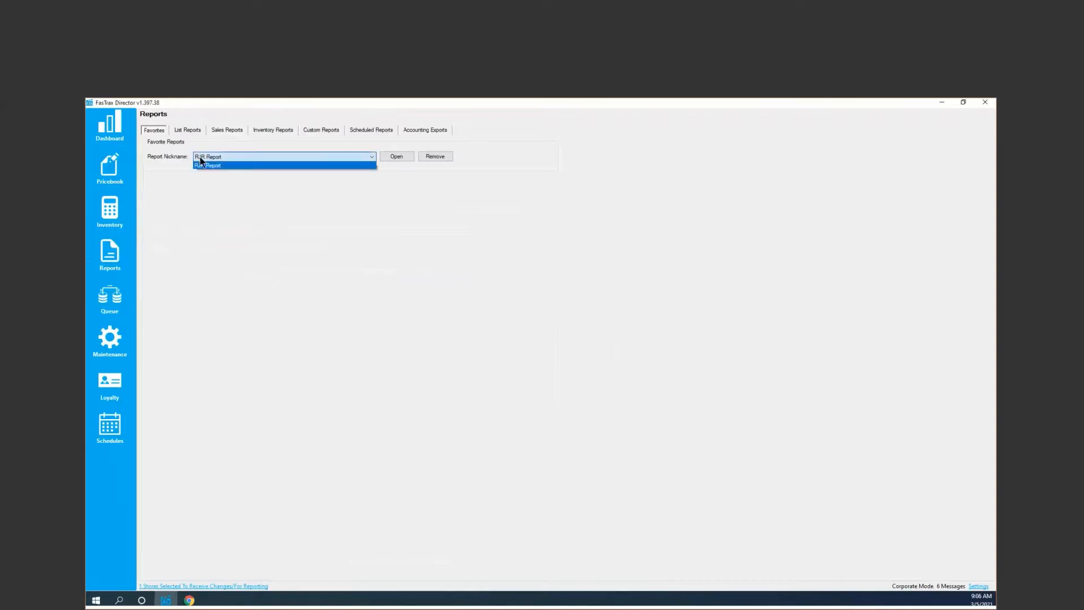
left_click(214, 165)
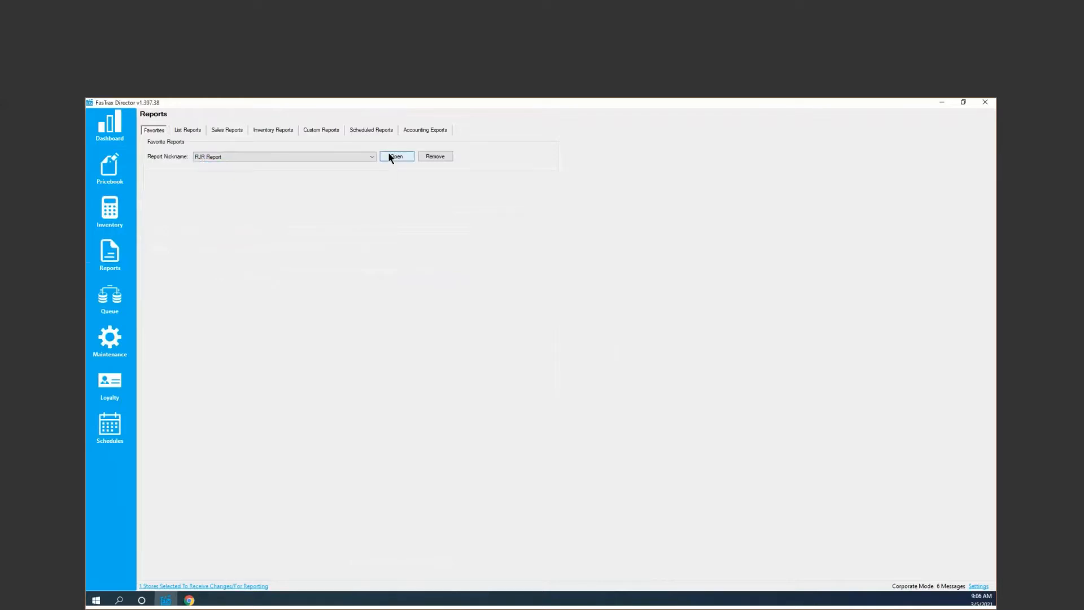
left_click(389, 156)
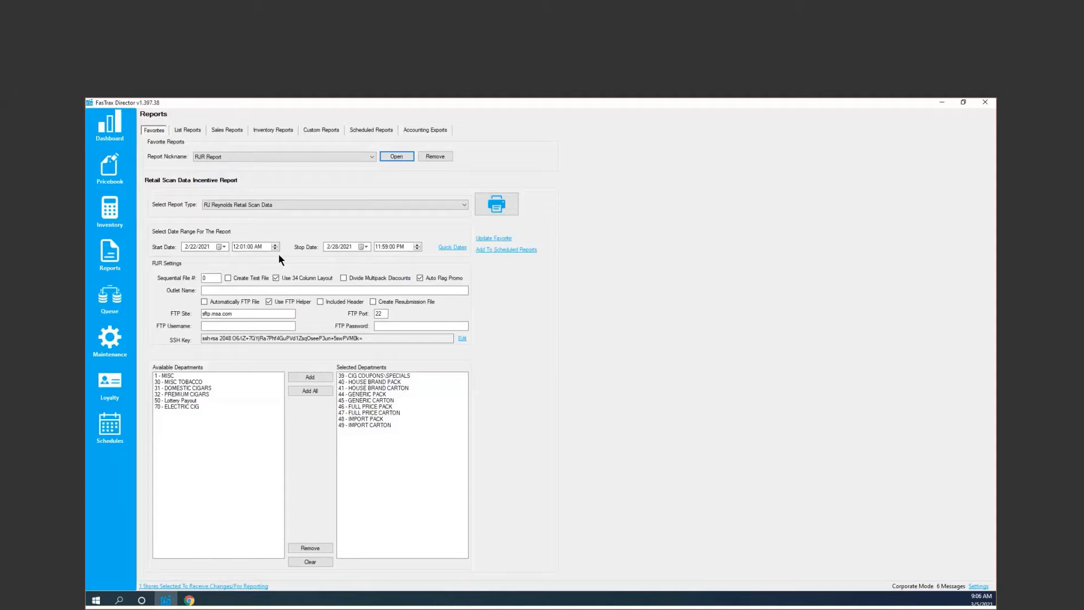
Step: Reopen the Retail Scan Data Incentive Report from the sales reports with PM/UST Retail Scan Data as its type
left_click(228, 131)
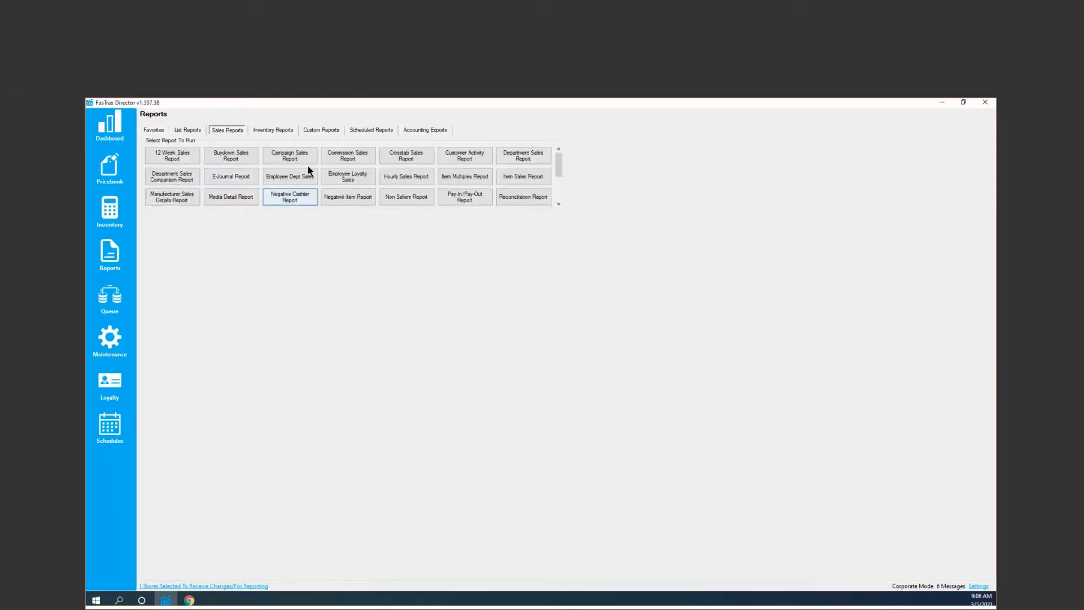
left_click(229, 157)
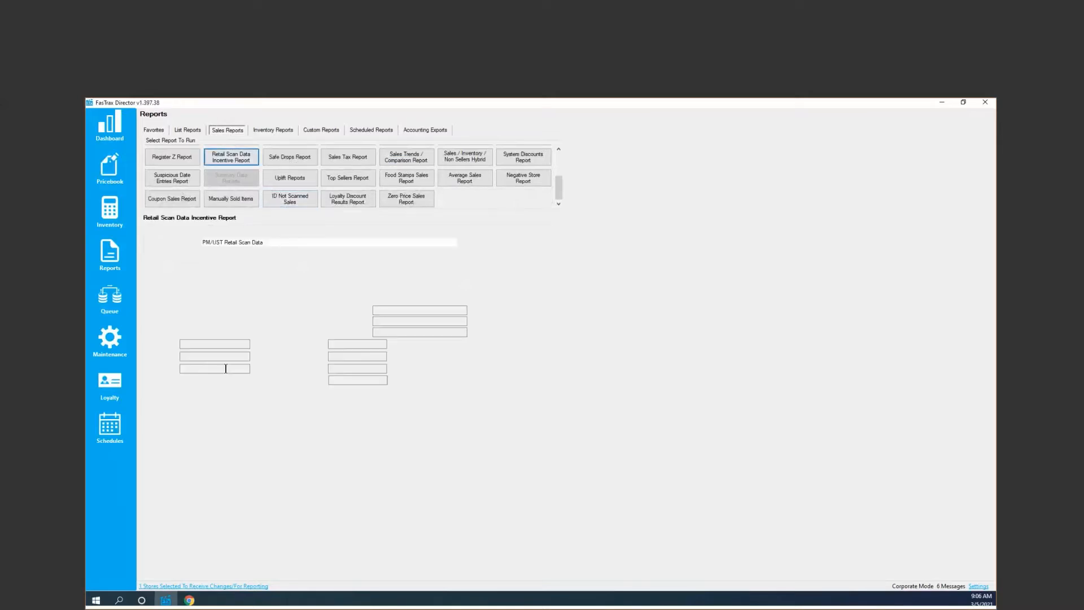
left_click(259, 241)
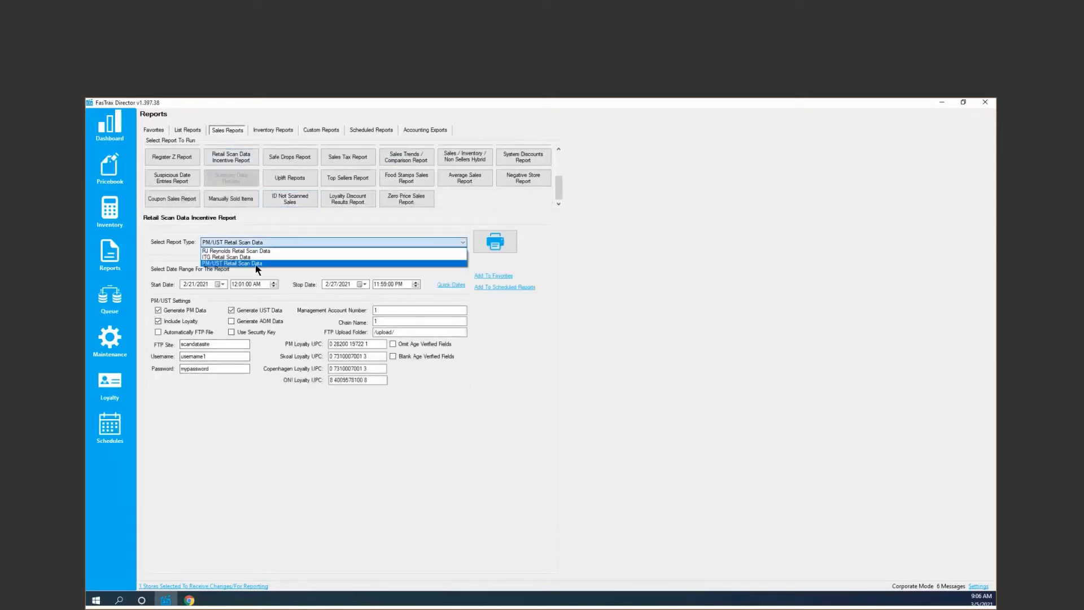
left_click(255, 266)
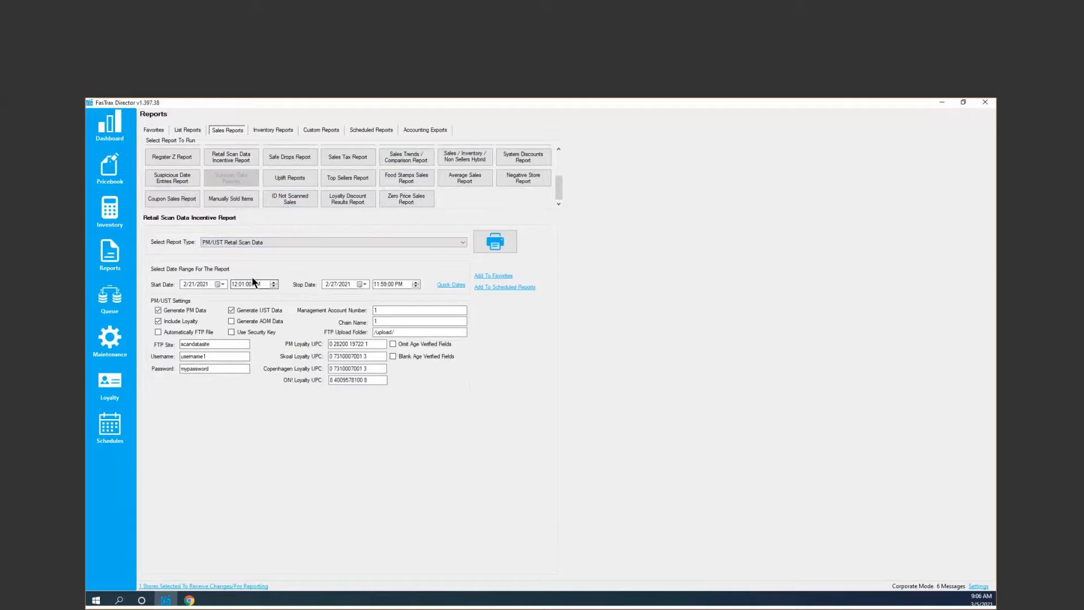
Step: Compare the ITG and RJ Reynolds report settings, and return the report type to PM/UST Retail Scan Data
left_click(251, 240)
left_click(249, 262)
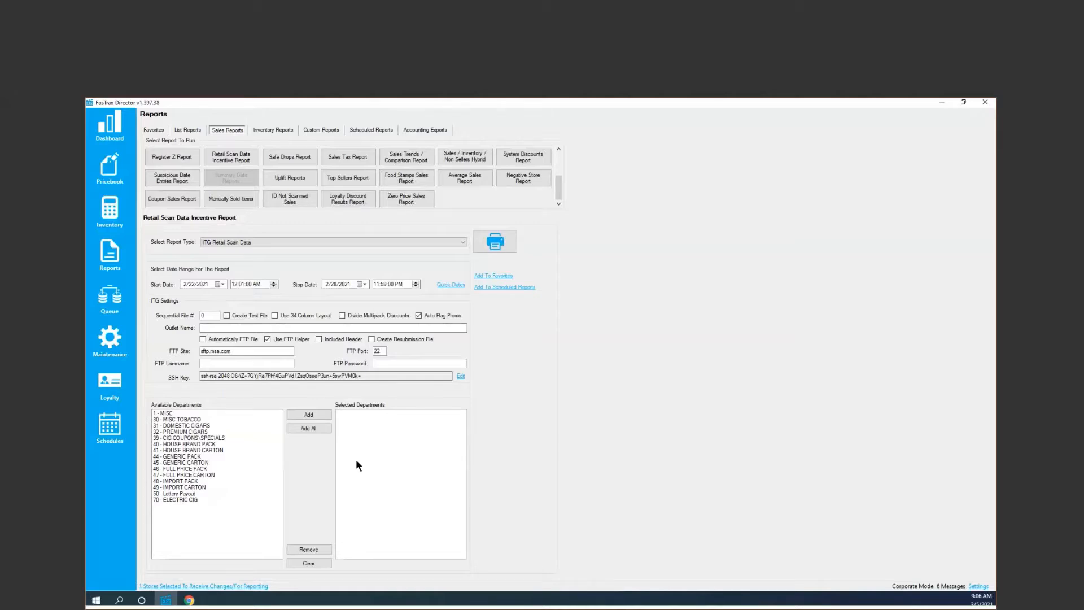
left_click(242, 244)
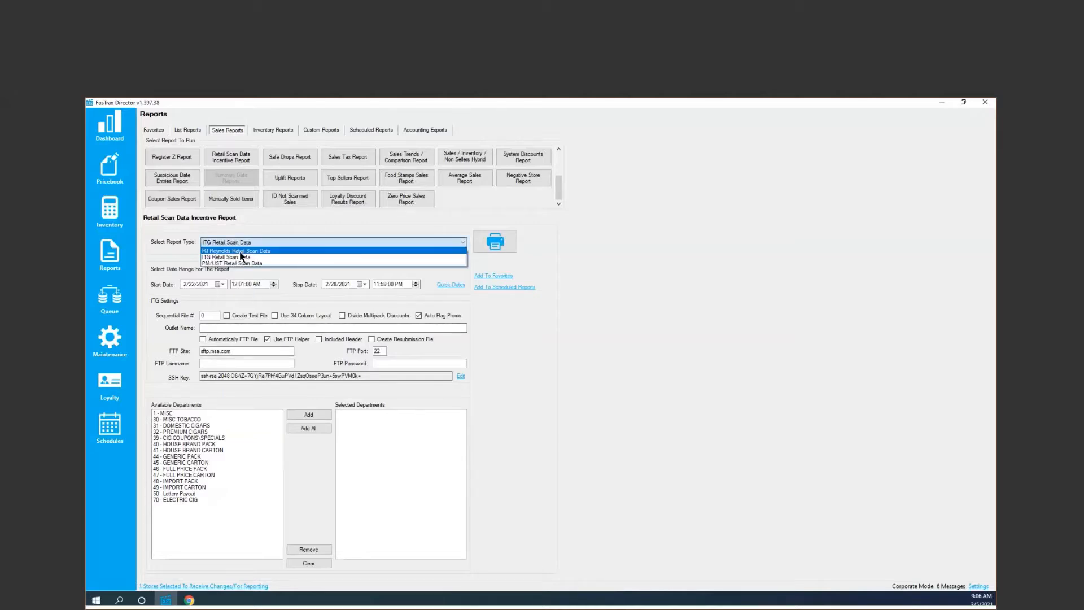
left_click(241, 252)
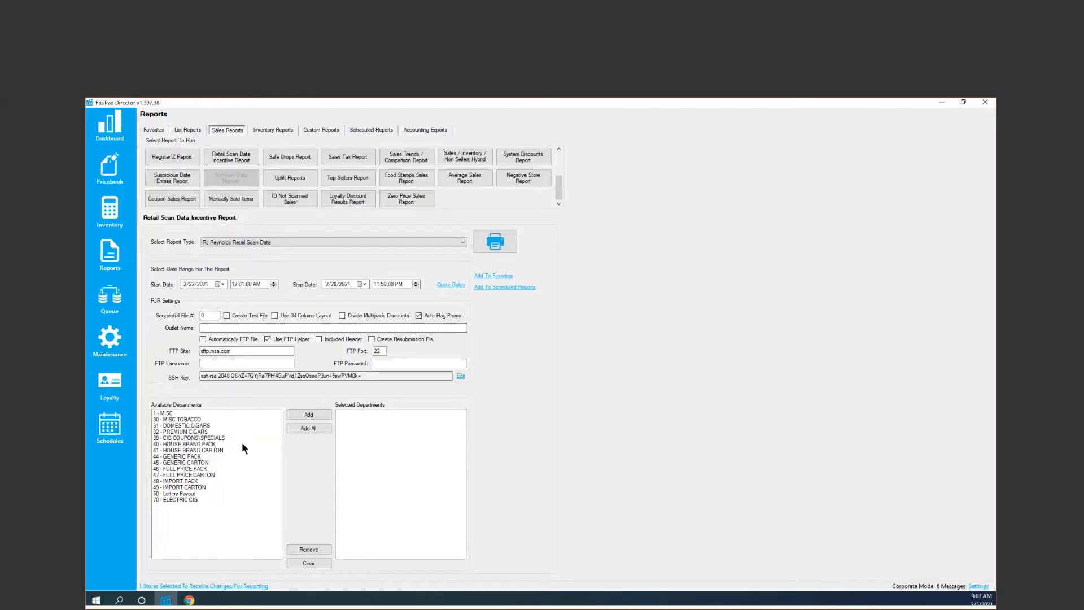
left_click(265, 258)
left_click(302, 241)
left_click(246, 264)
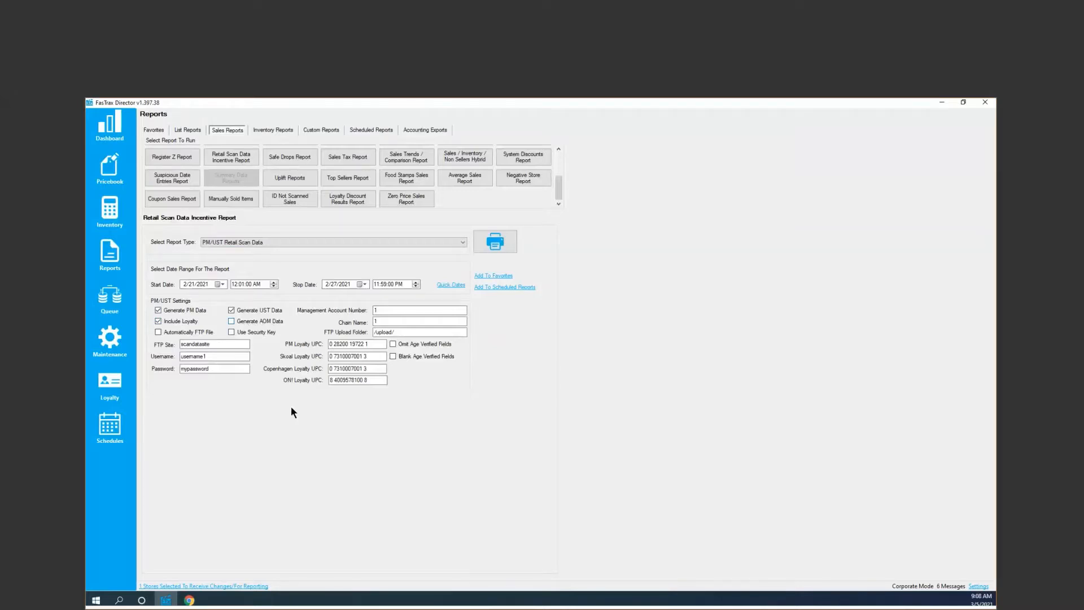
Step: Enable AOM data generation and use of the security key in the PM/UST settings
left_click(252, 319)
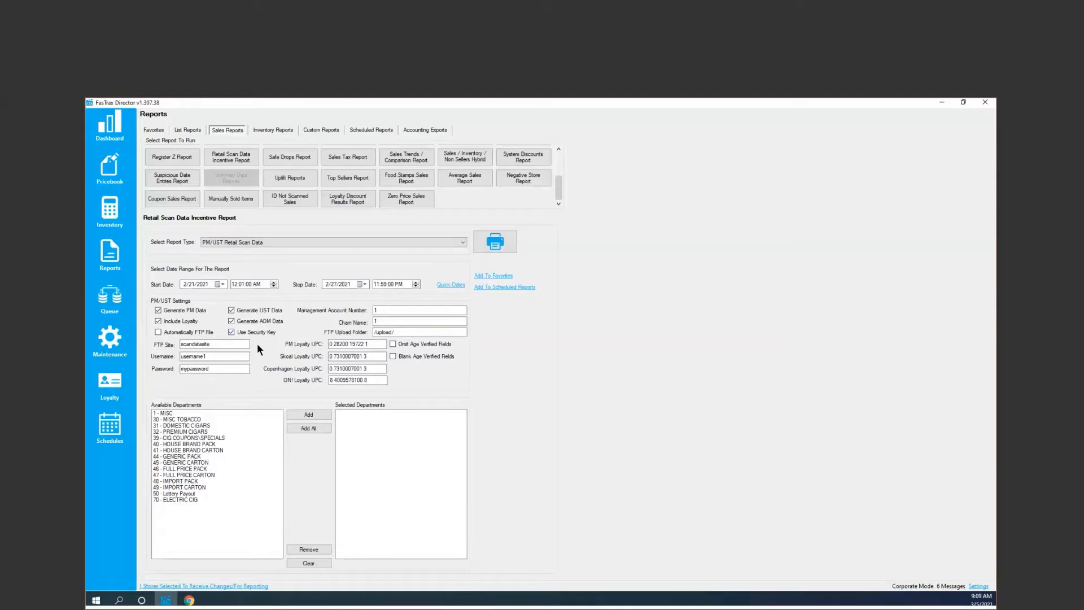
Step: Go over the password, chain name, management account number and FTP upload folder fields in the PM/UST settings
left_click(220, 370)
left_click(228, 369)
left_click(396, 323)
left_click(412, 310)
left_click(420, 334)
left_click_drag(396, 333, 366, 335)
double_click(196, 369)
Step: Go over the PM, Skoal, Copenhagen and ON! loyalty UPC fields in the PM/UST settings
left_click(377, 357)
left_click(374, 381)
left_click_drag(376, 344, 330, 356)
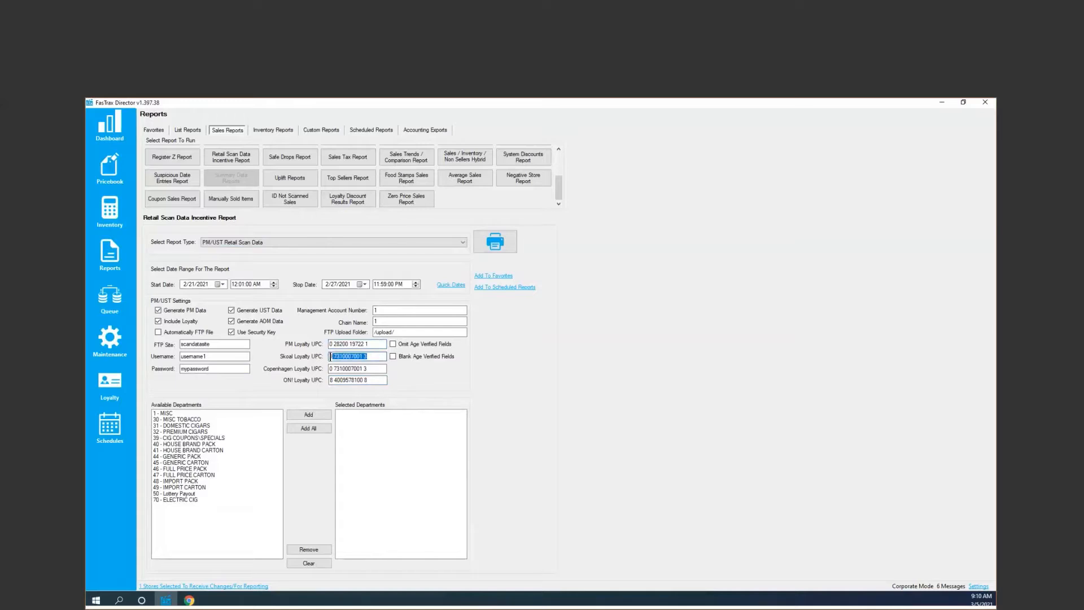
left_click(369, 369)
left_click(375, 382)
Step: Open the details of FasTrax Store #1 in the store maintenance and go over its address and city fields
left_click(111, 338)
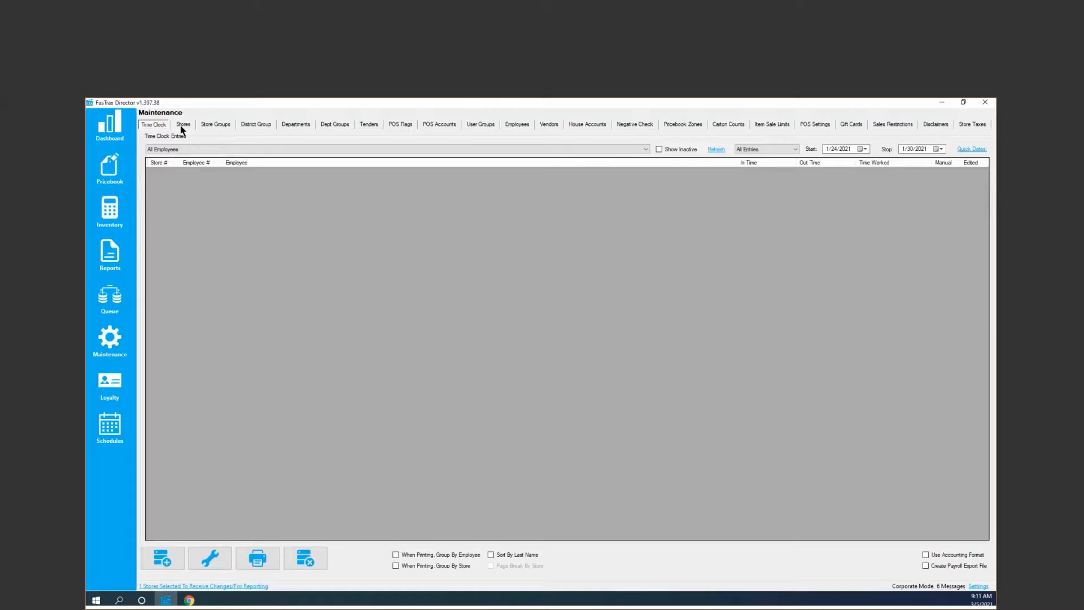
left_click(183, 125)
left_click(219, 155)
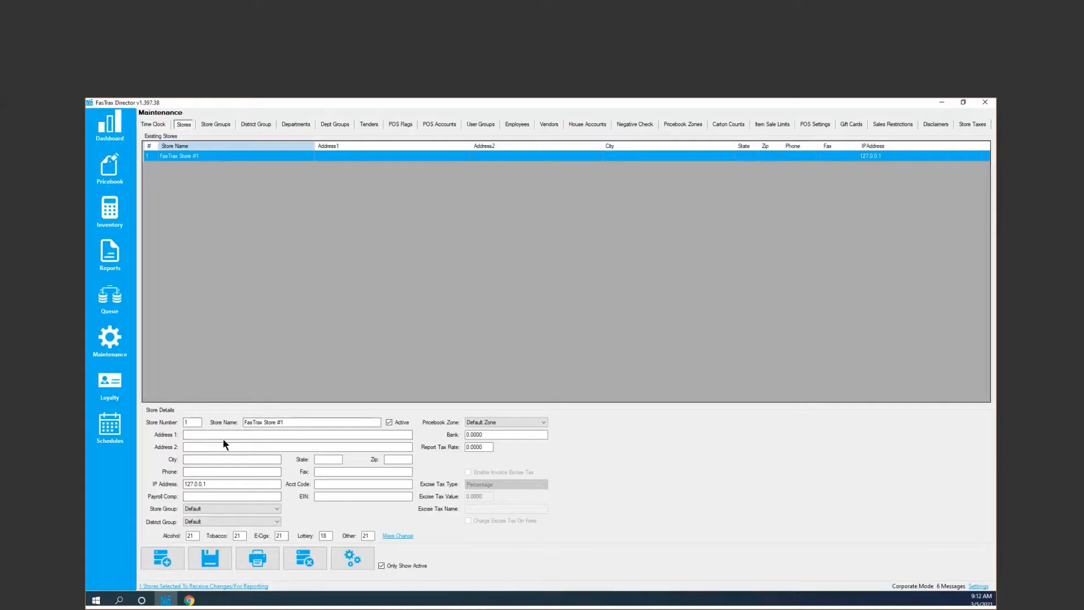
left_click(214, 435)
left_click(208, 459)
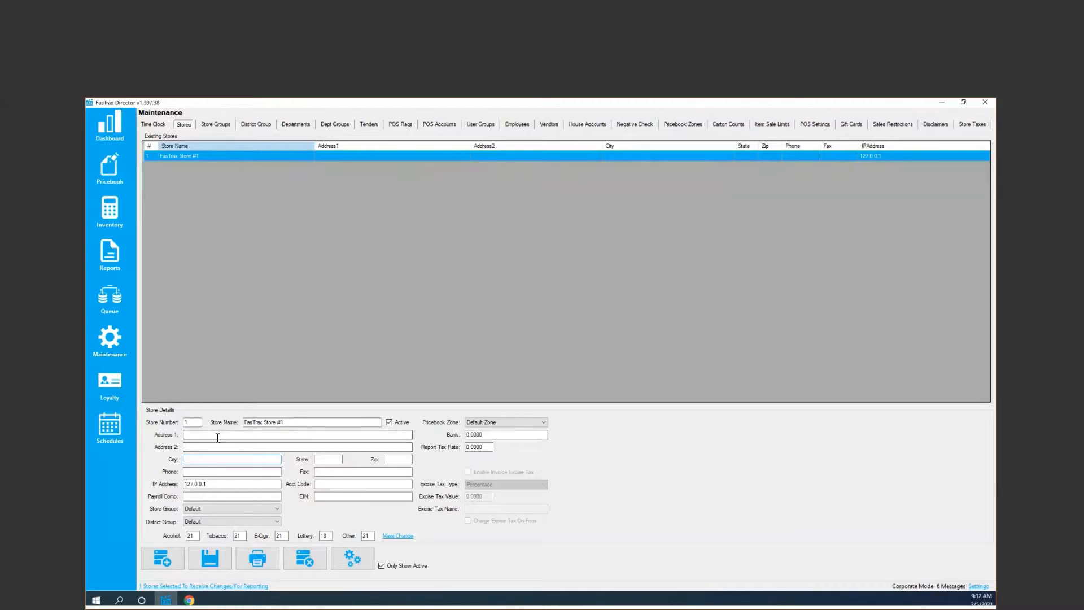
Step: List the Philip Morris MARLBORO items of category FULL PRICE PK under CIG FULL PRICE in the pricebook's mass updates
left_click(106, 167)
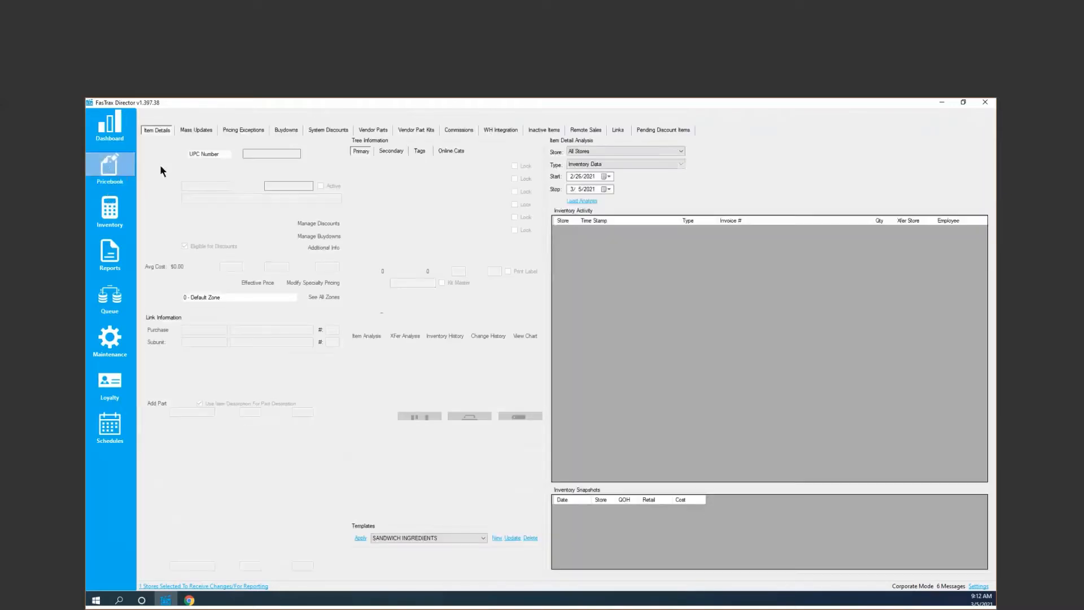
left_click(197, 131)
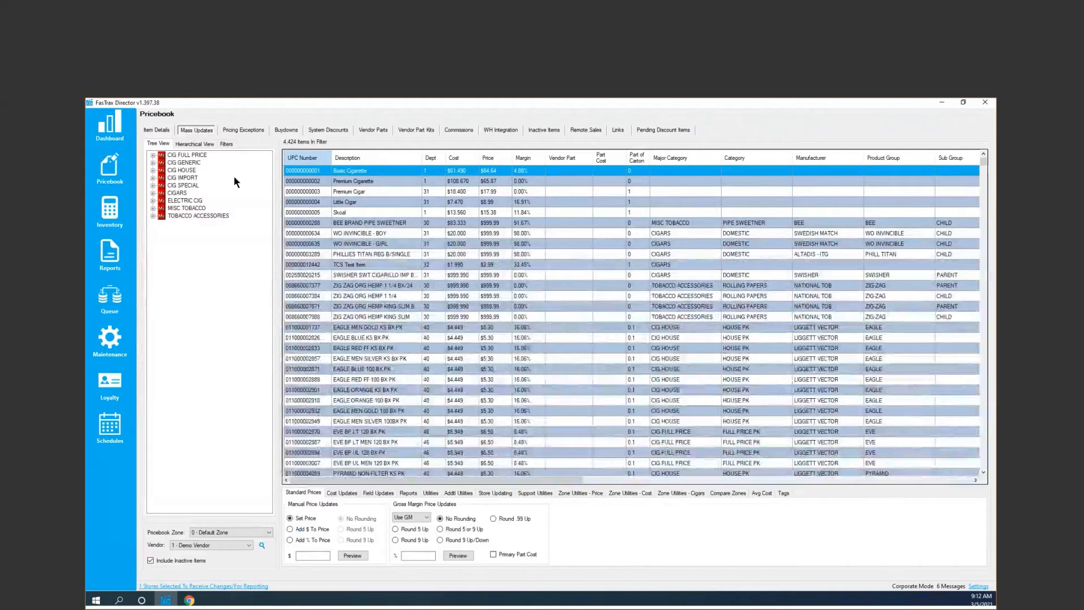
left_click(227, 142)
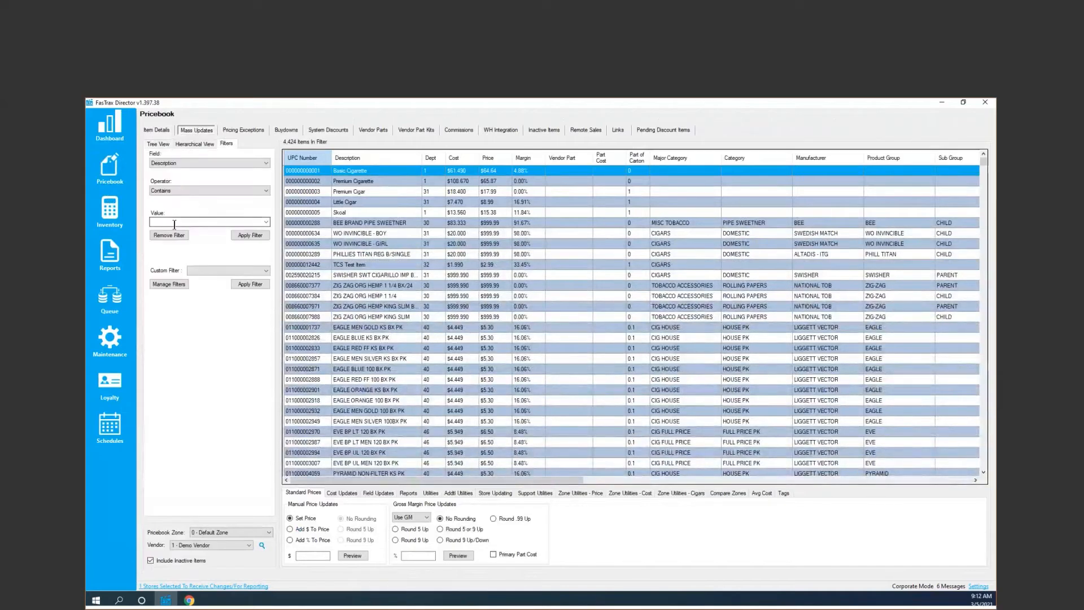
left_click(159, 144)
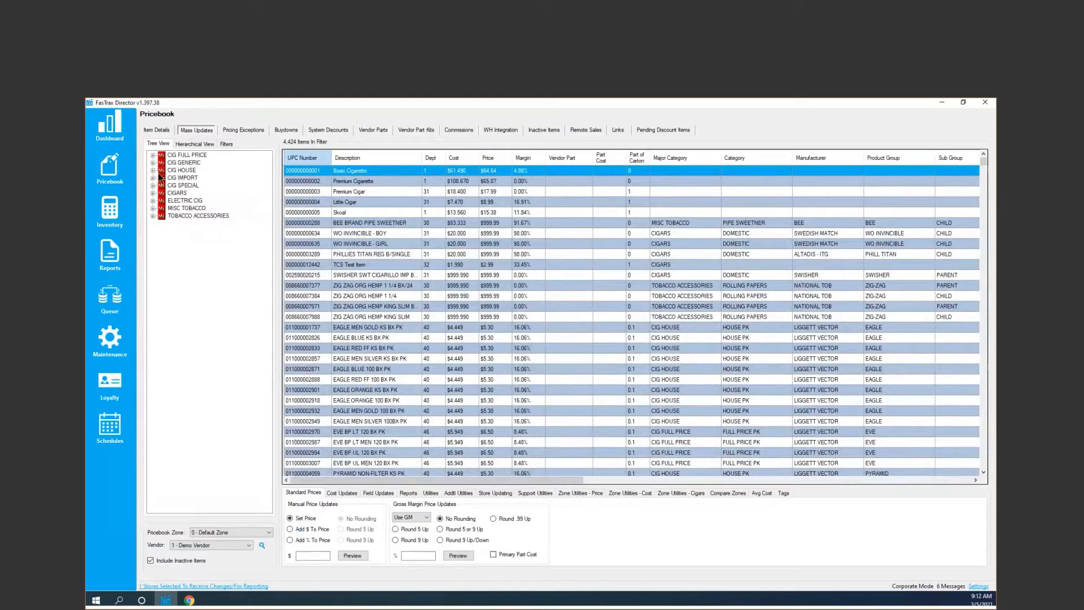
left_click(153, 156)
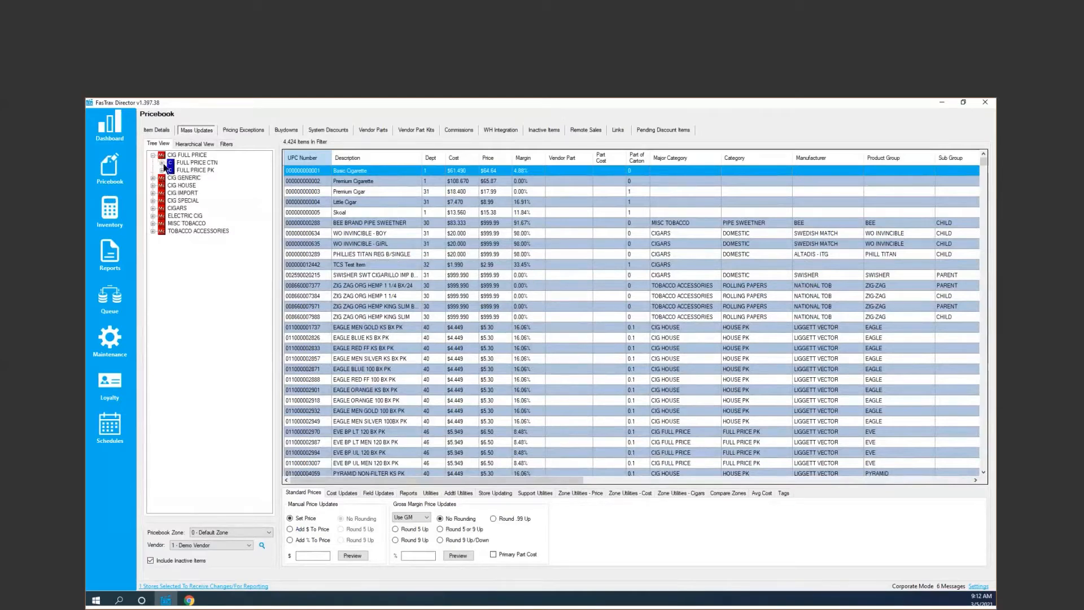
left_click(163, 170)
left_click(170, 192)
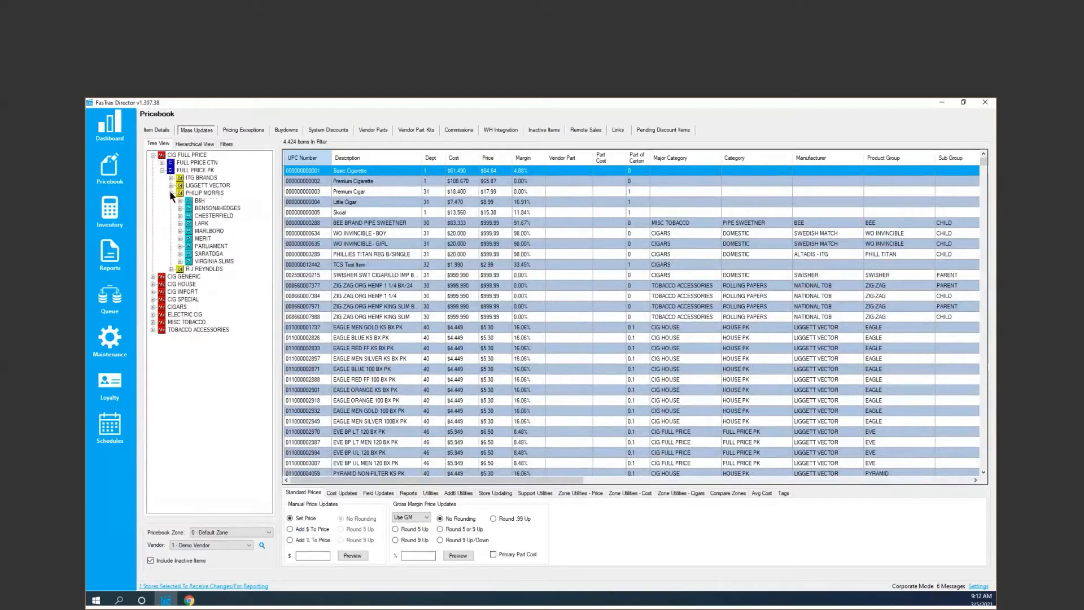
left_click(202, 231)
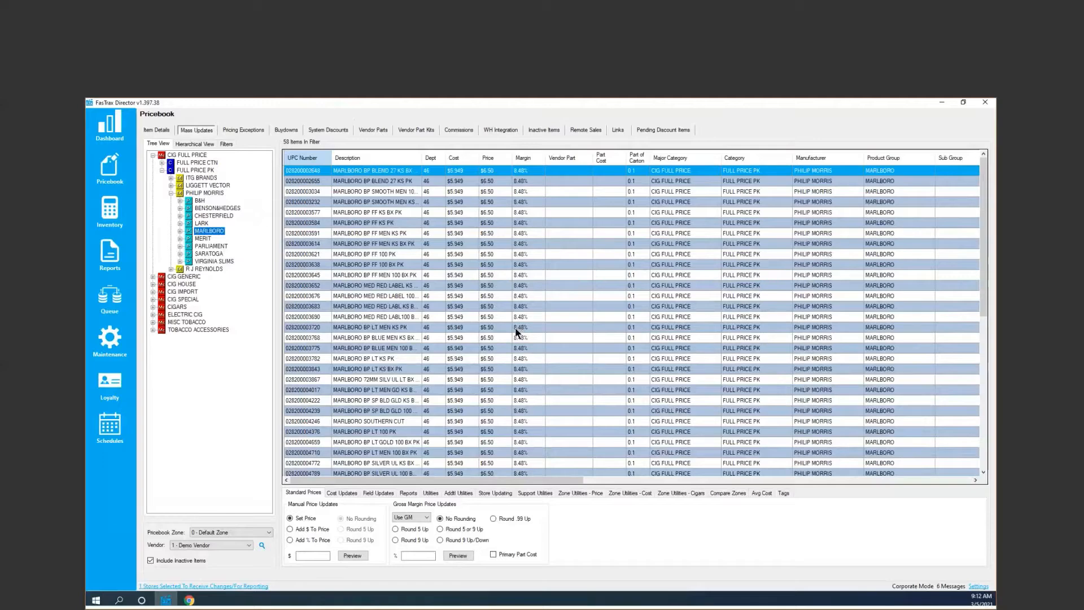
scroll(517, 339, "down", 10)
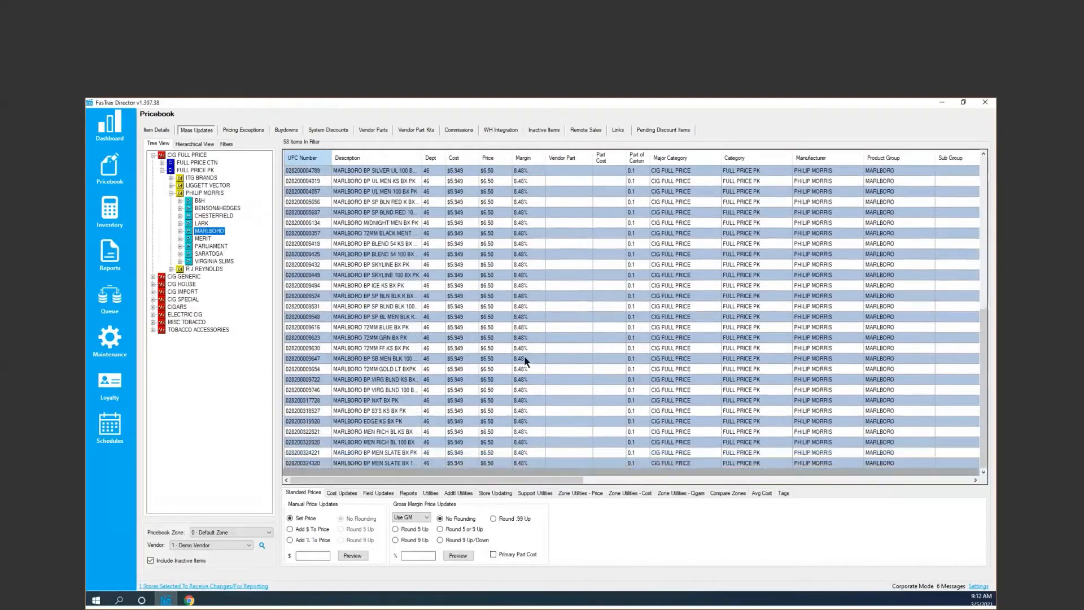
scroll(524, 360, "up", 9)
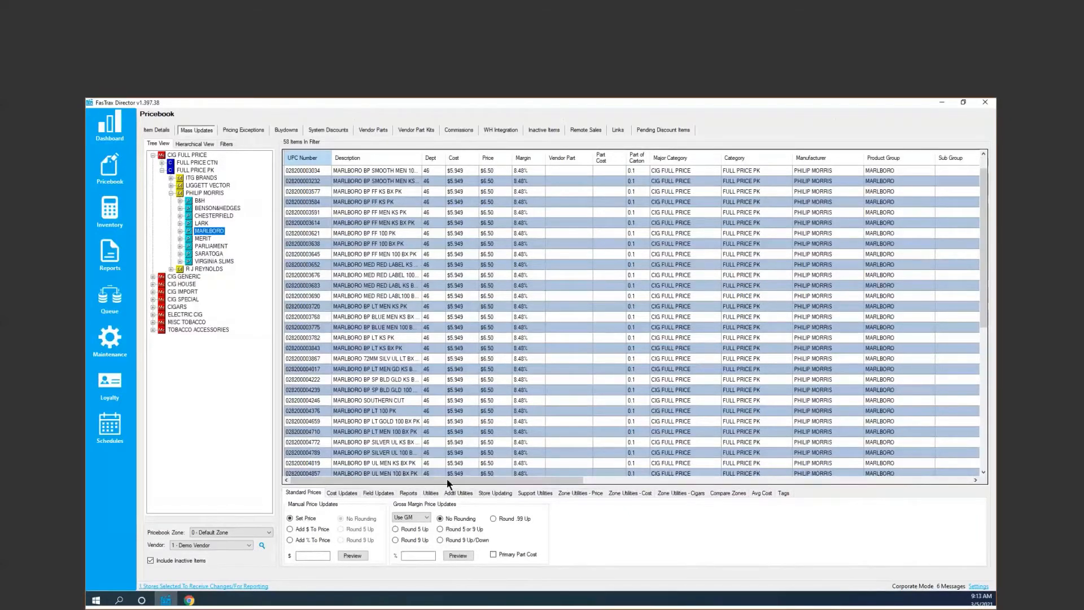
Step: Set the Product Code of all listed Marlboro pack items to PACK and check the Product Code column
left_click_drag(446, 479, 748, 476)
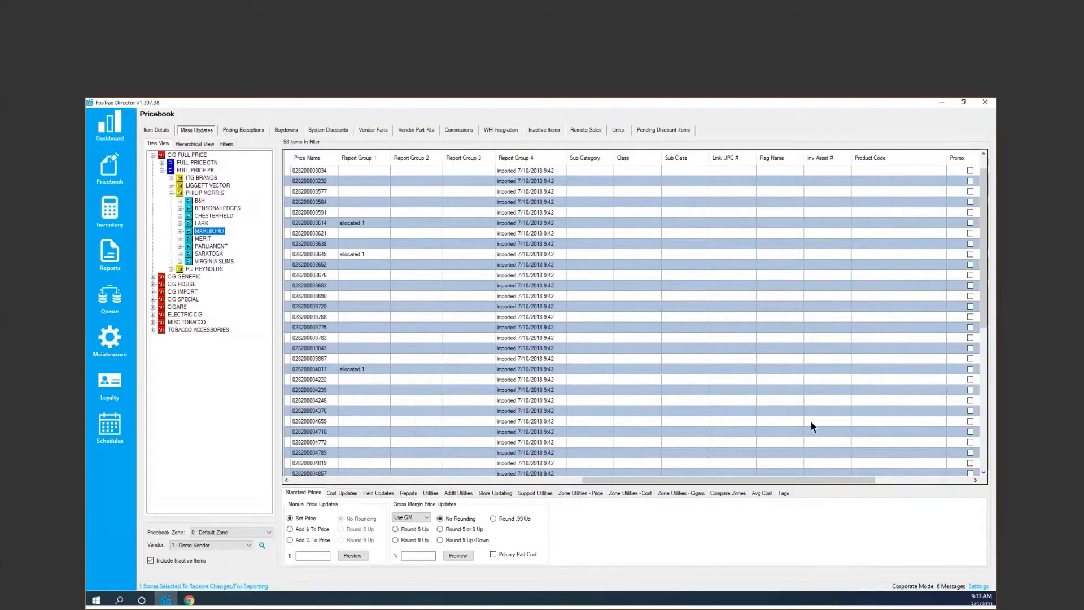
left_click_drag(760, 480, 305, 480)
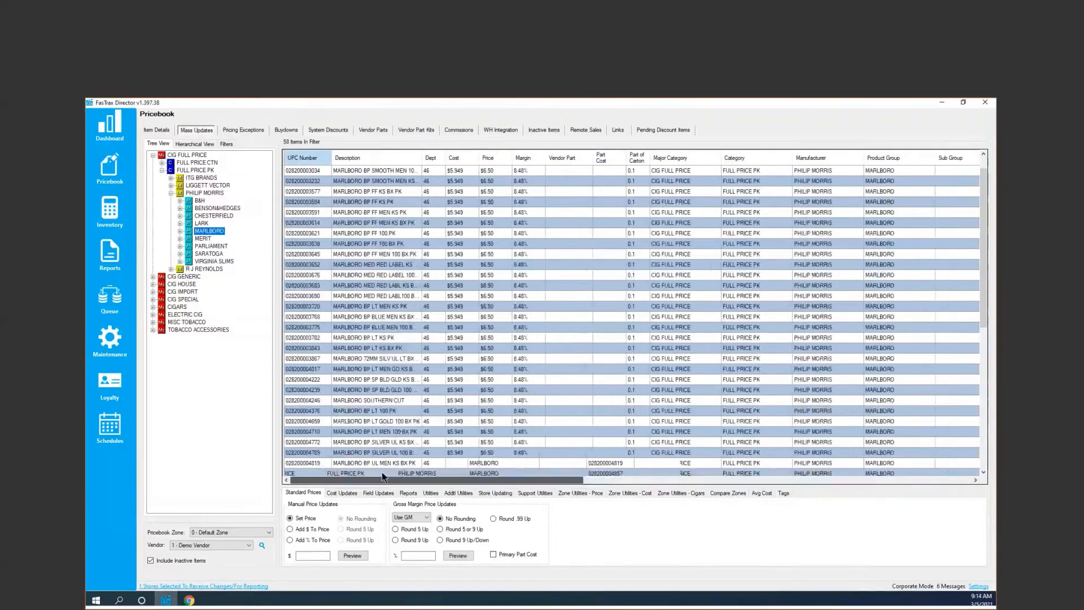
left_click(378, 493)
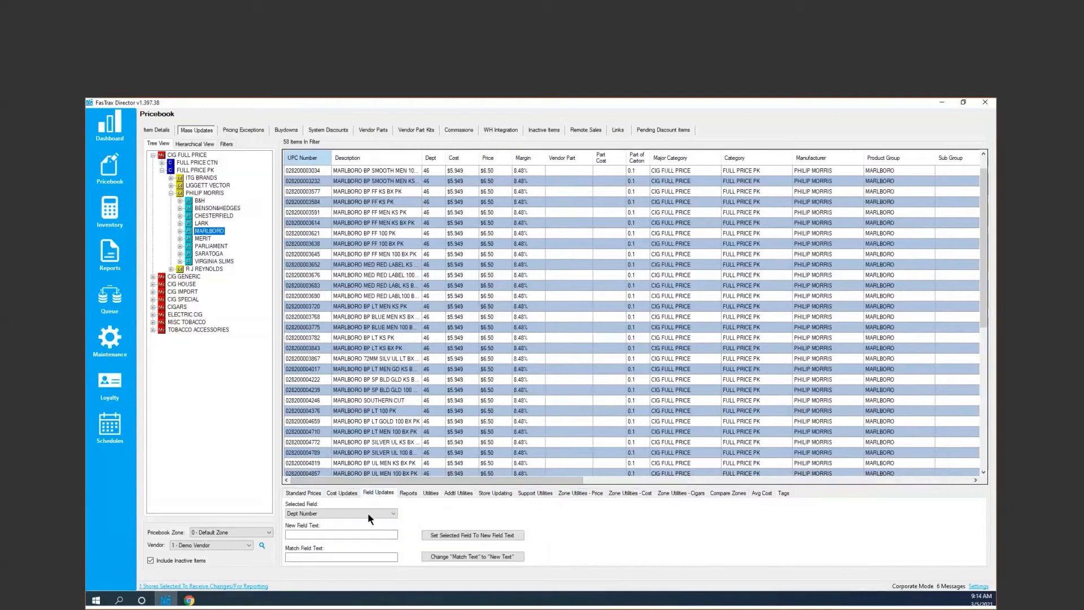
left_click(364, 513)
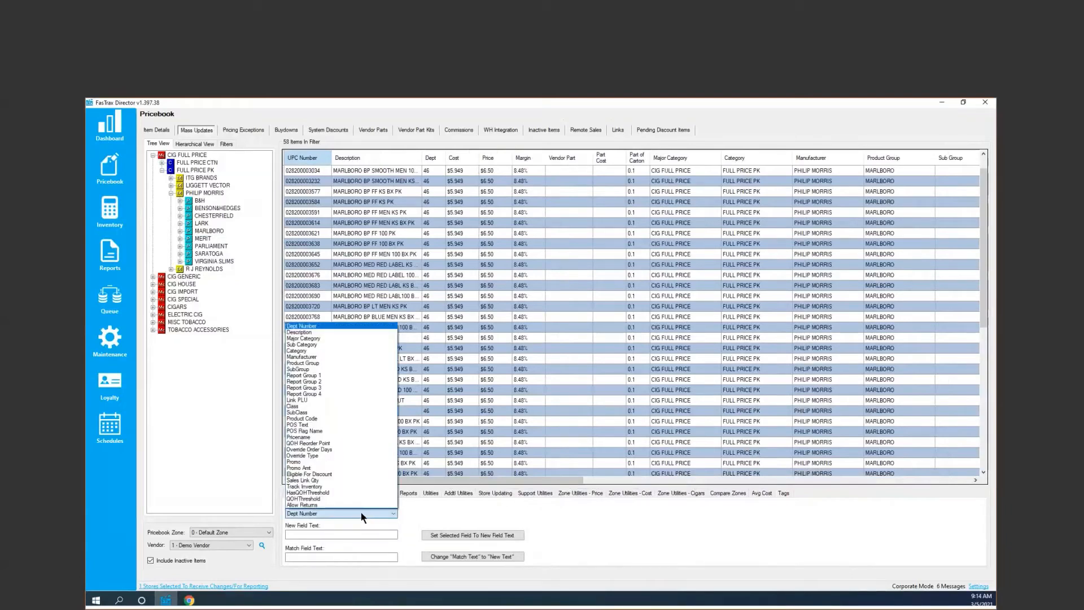
left_click(323, 420)
left_click(324, 533)
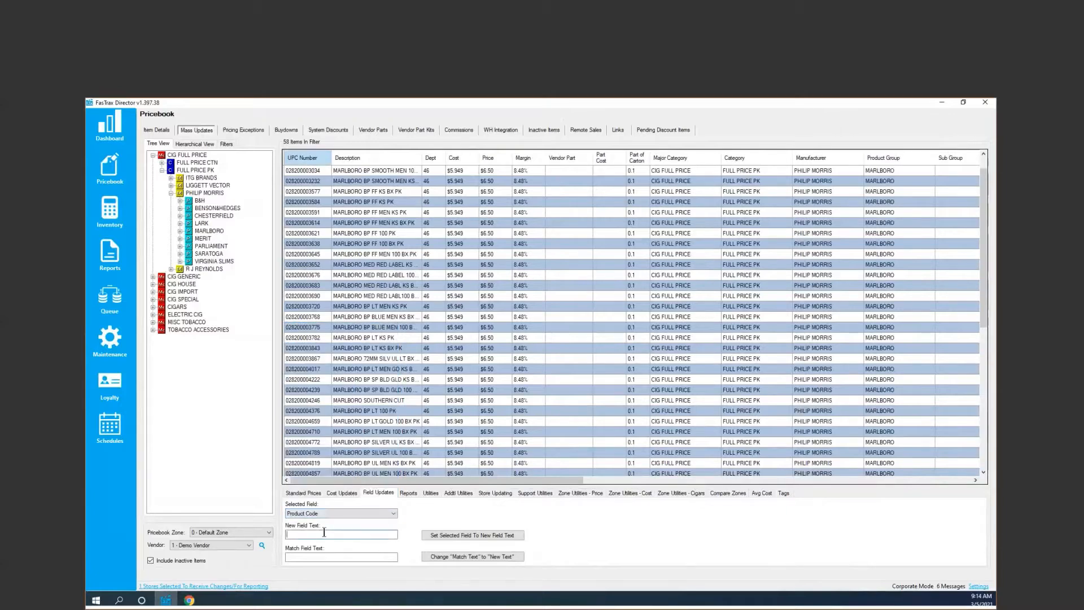
type("PACK")
left_click(435, 534)
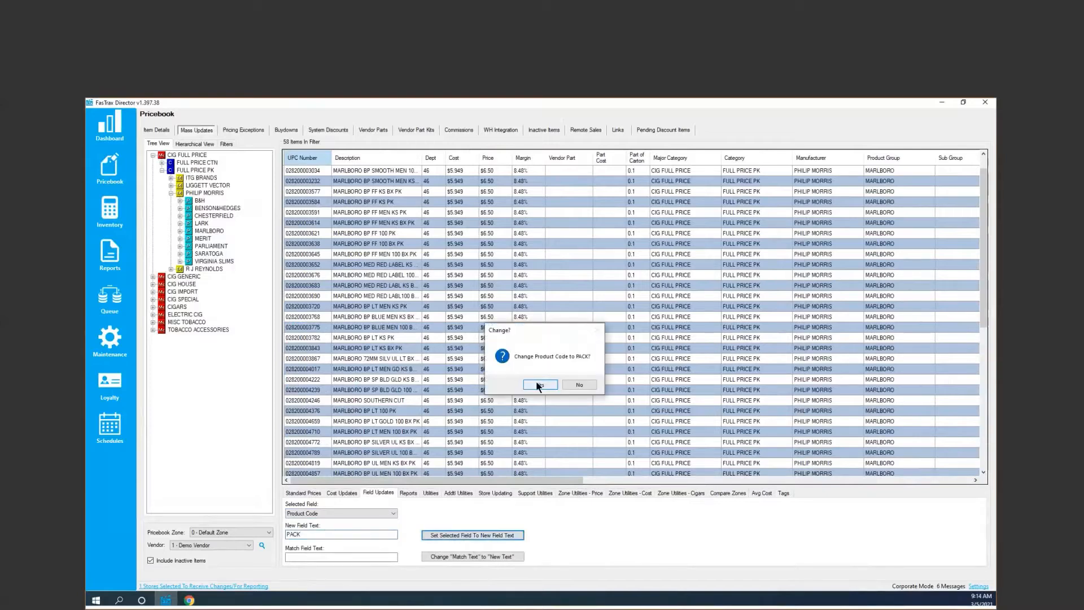
left_click(536, 380)
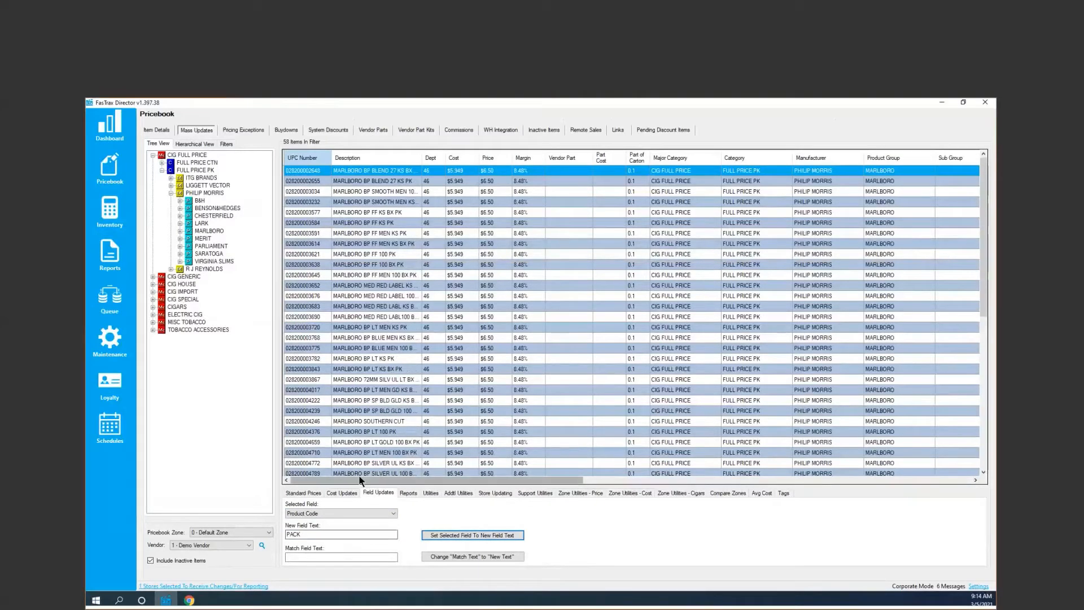
left_click_drag(372, 480, 737, 431)
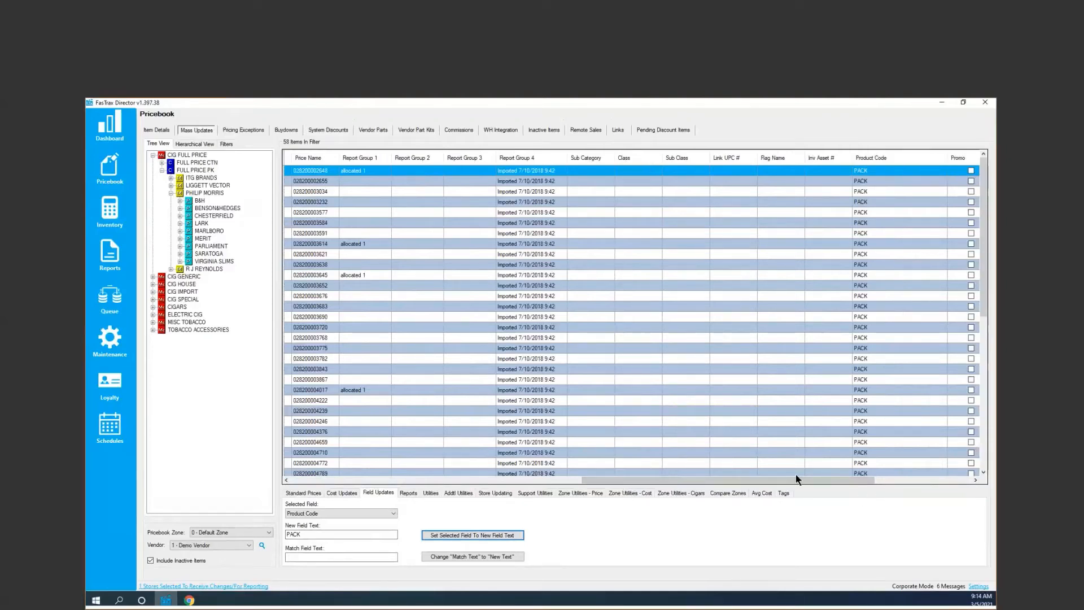
left_click_drag(646, 481, 348, 481)
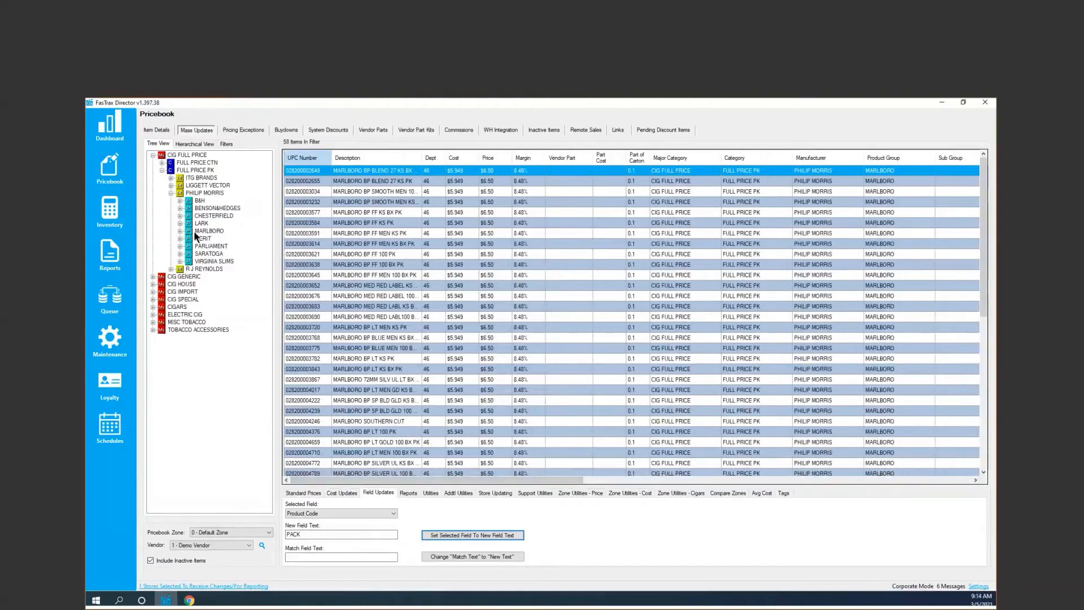
Step: List the Philip Morris MARLBORO items of category FULL PRICE CTN under CIG FULL PRICE
left_click(185, 232)
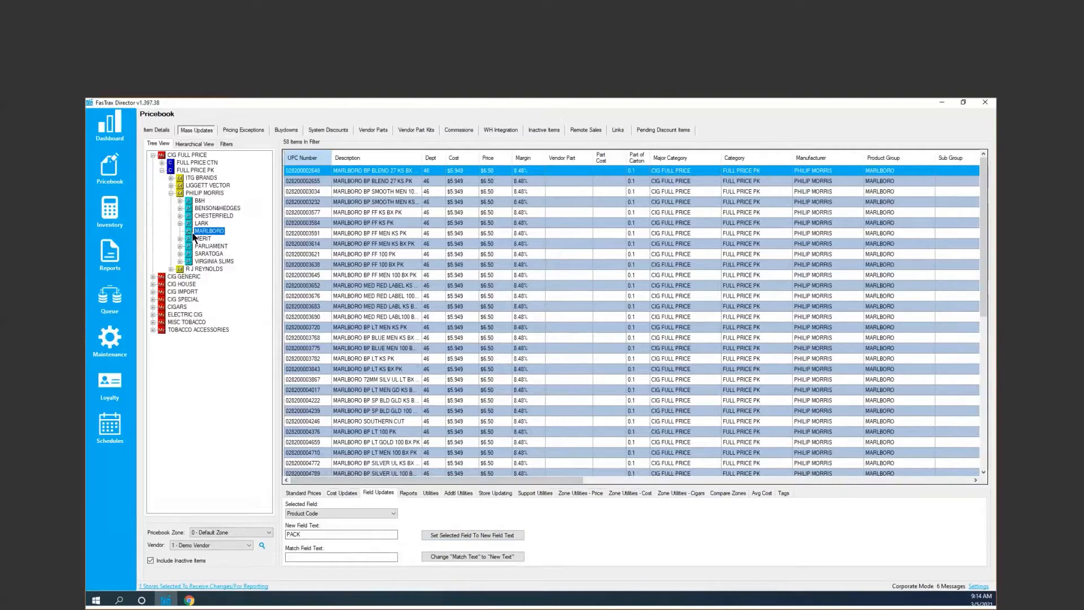
left_click(163, 162)
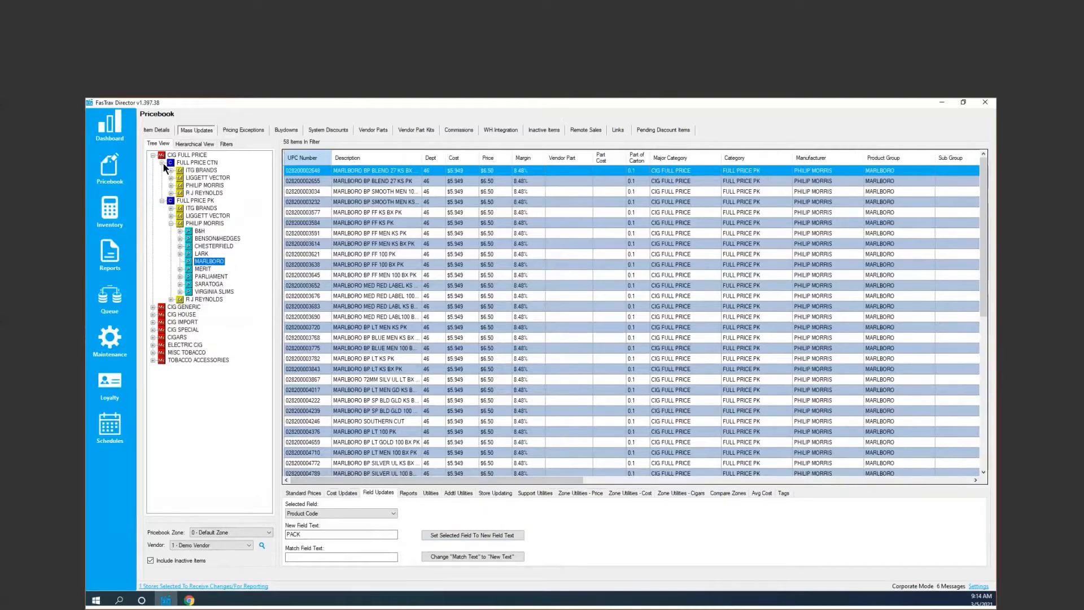
left_click(172, 185)
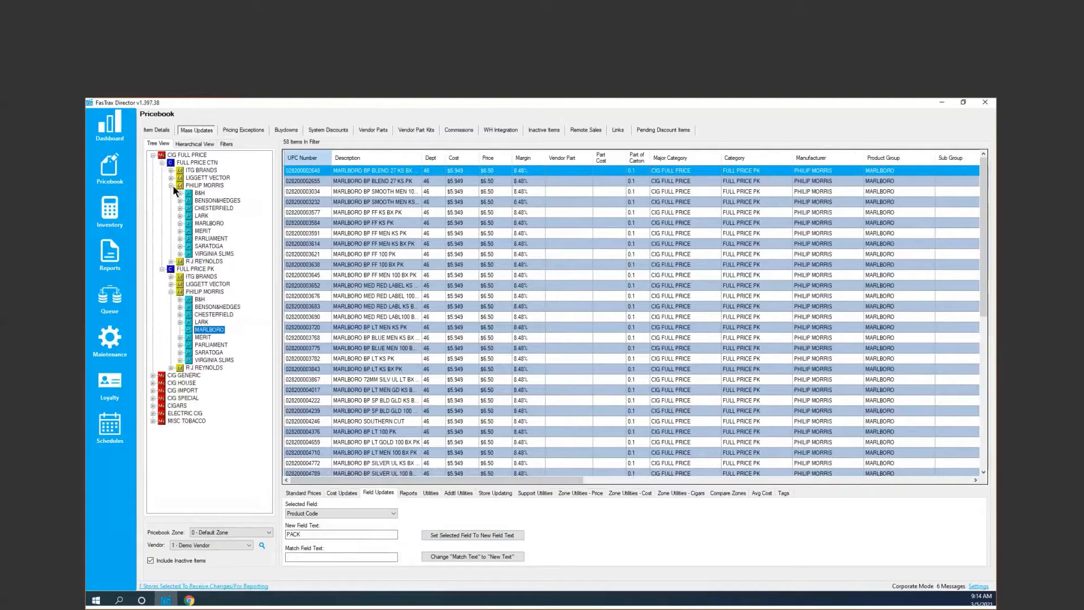
left_click(205, 223)
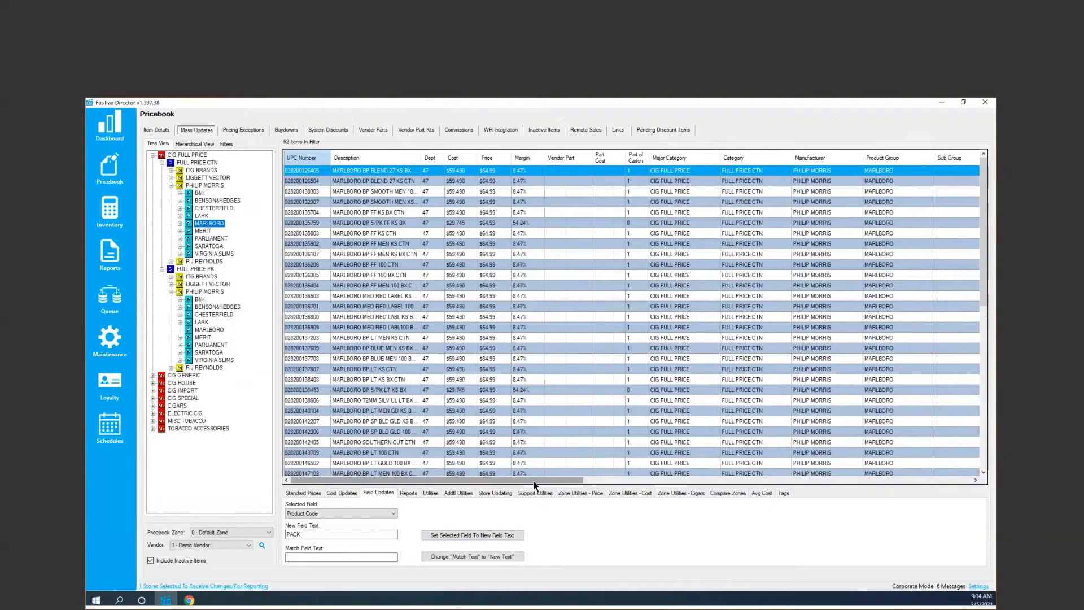
Step: Set the Product Code of all listed Marlboro carton items to CARTON
left_click_drag(534, 481, 777, 470)
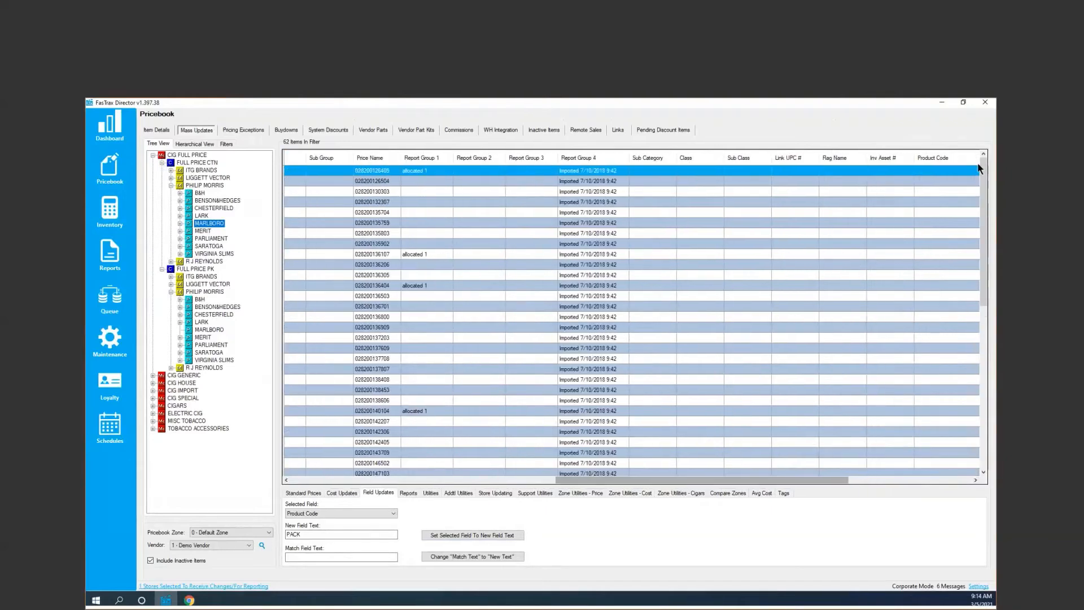
left_click_drag(308, 534, 263, 533)
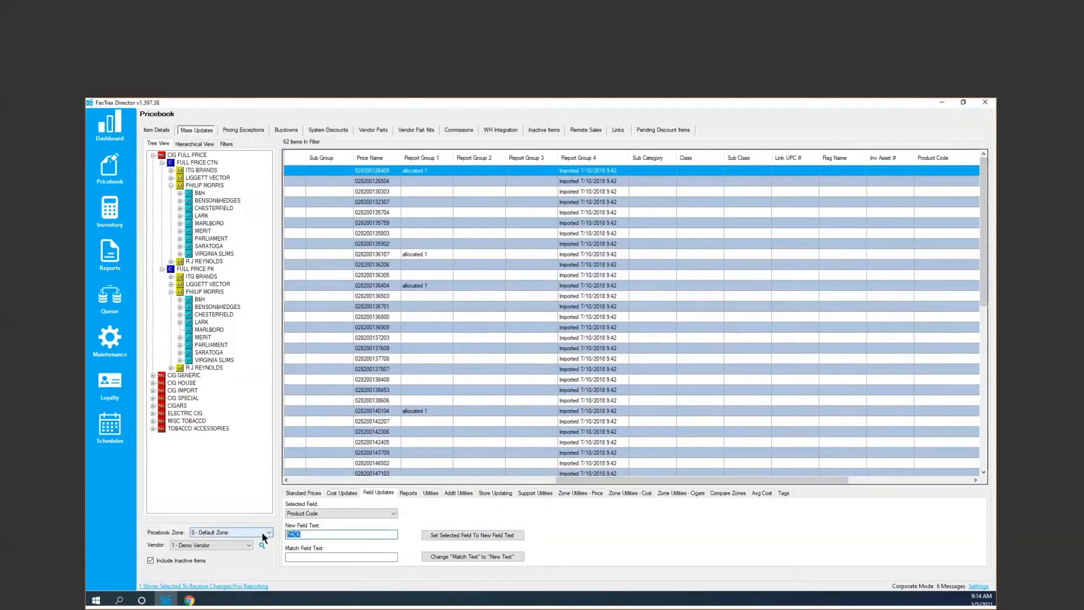
type("CARTON")
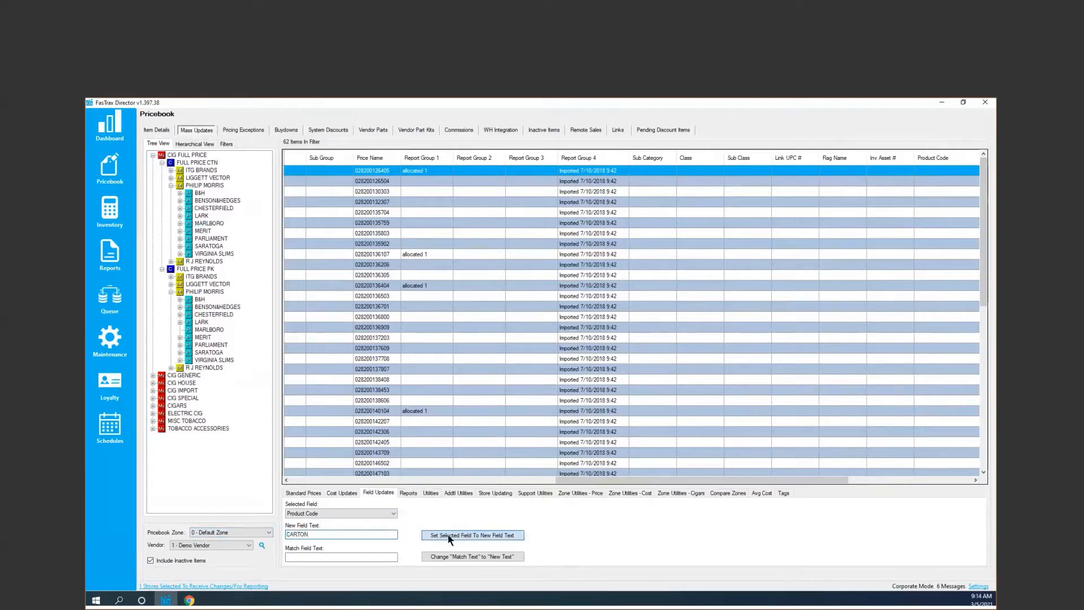
left_click(463, 535)
left_click(551, 385)
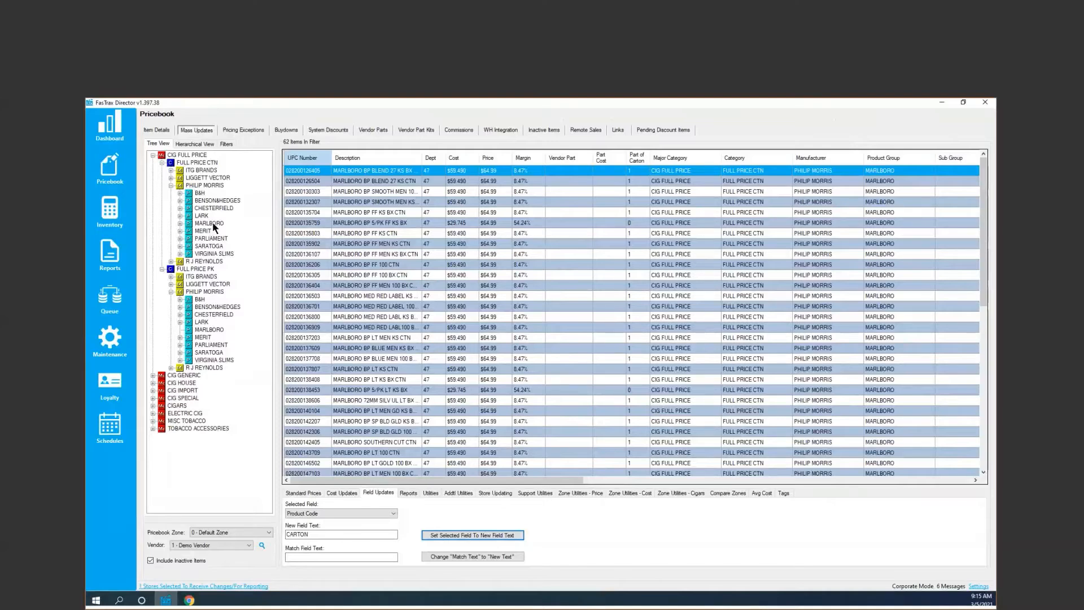
Step: List the CIG COUPON SPECIAL items and filter them to the Camel .75 off range, from CAMEL FILTER to CAMEL CRUSH BX KG
left_click(152, 398)
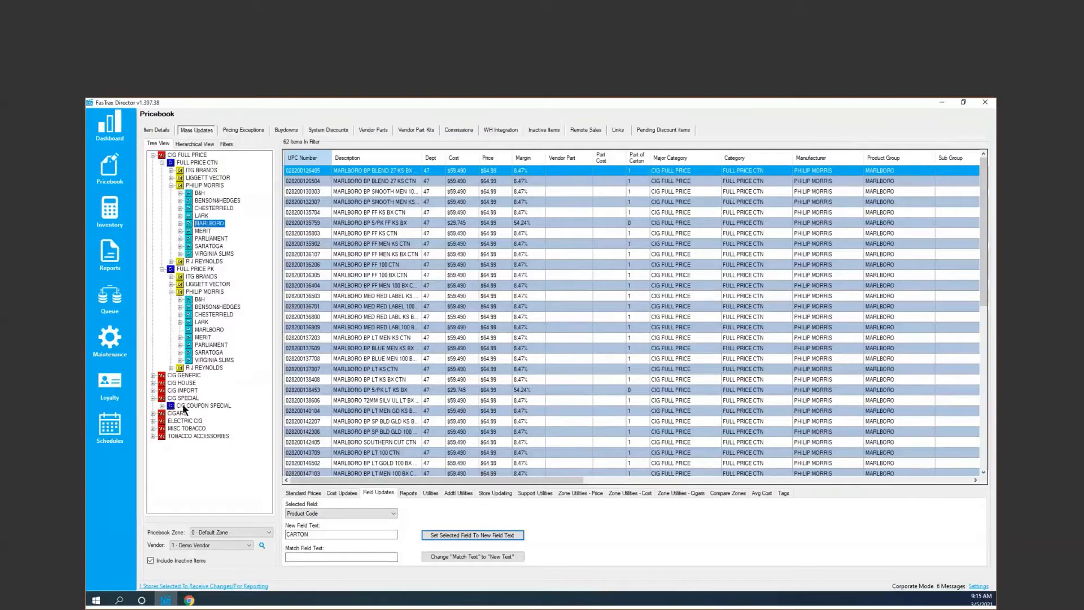
left_click(204, 406)
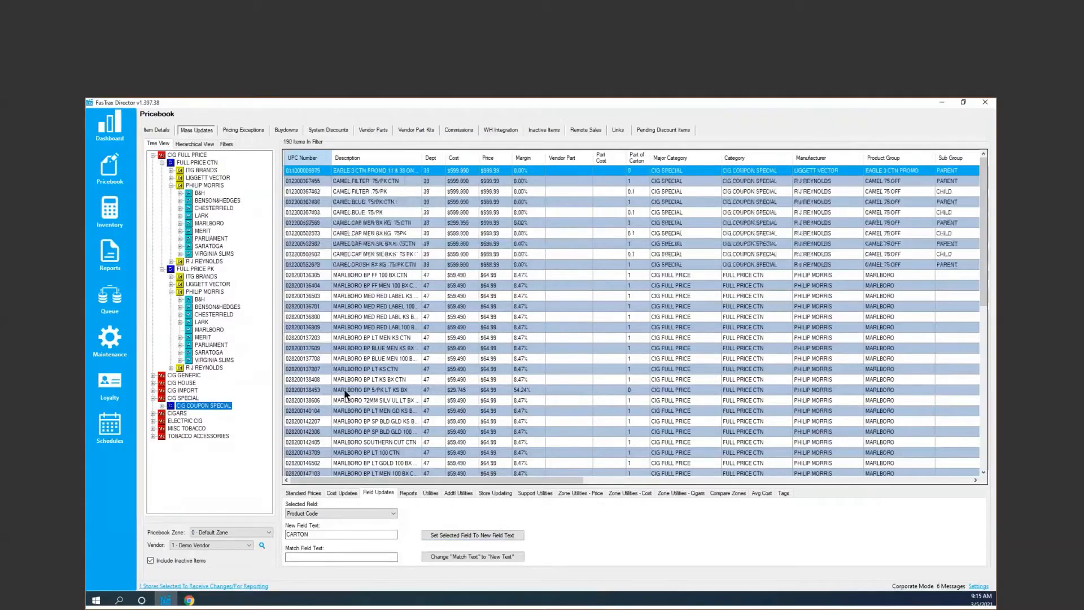
left_click(411, 181)
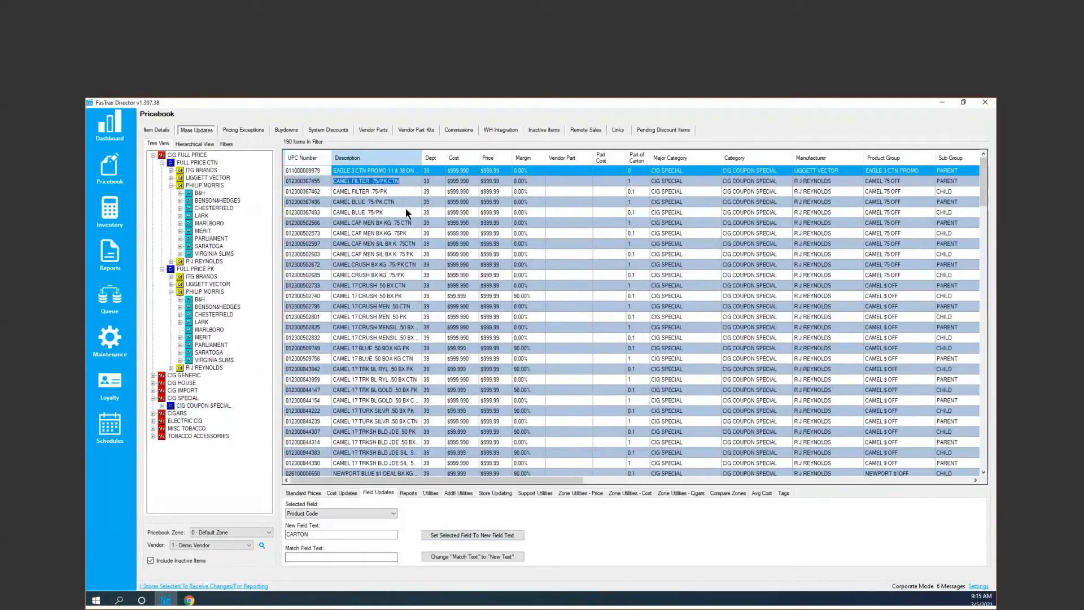
left_click(406, 274, "shift")
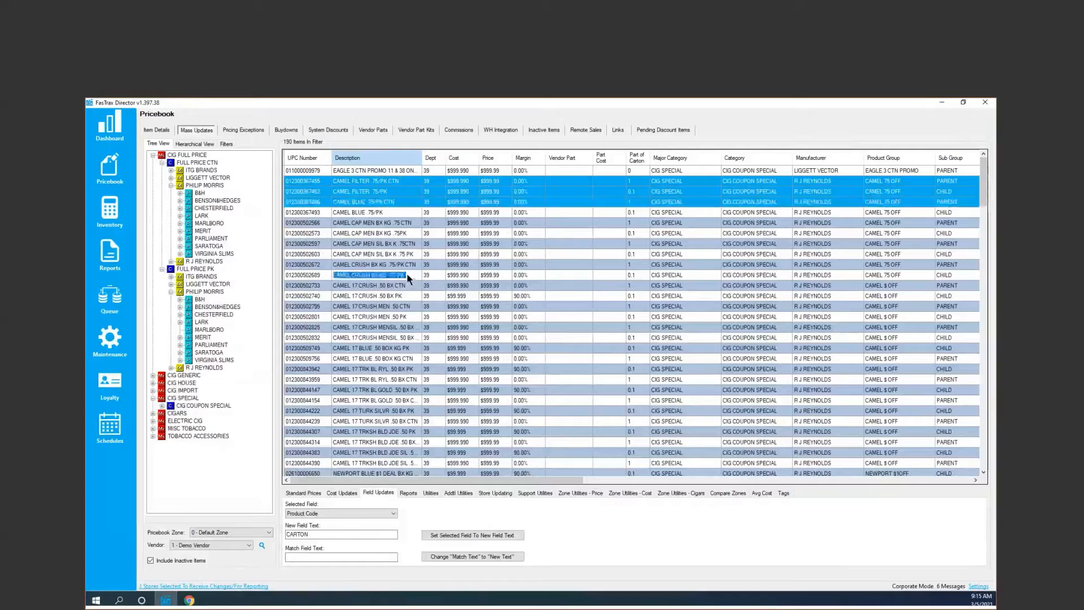
right_click(391, 213)
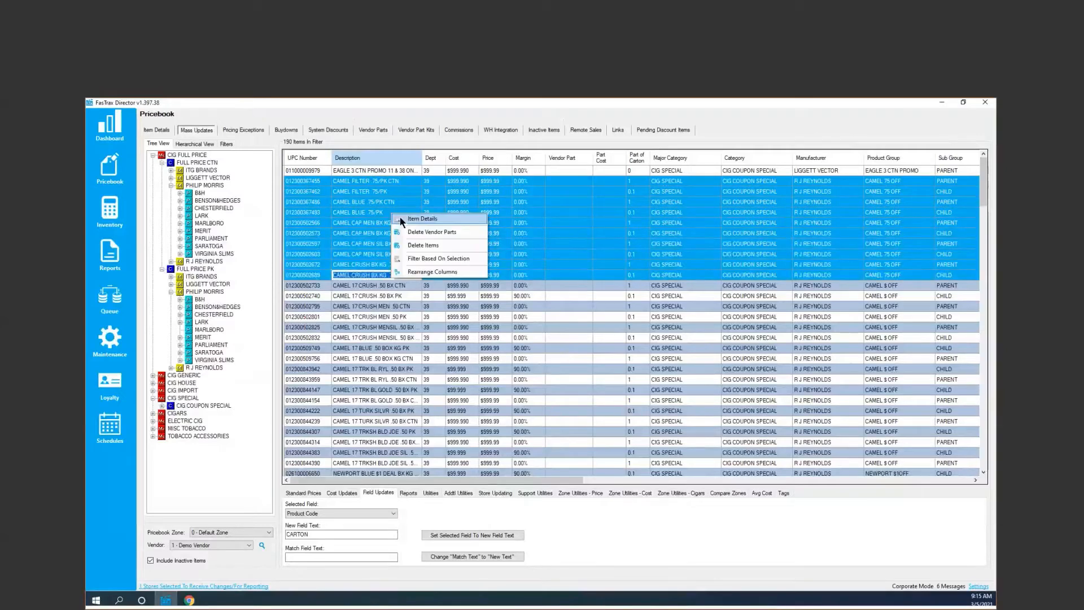
left_click(422, 259)
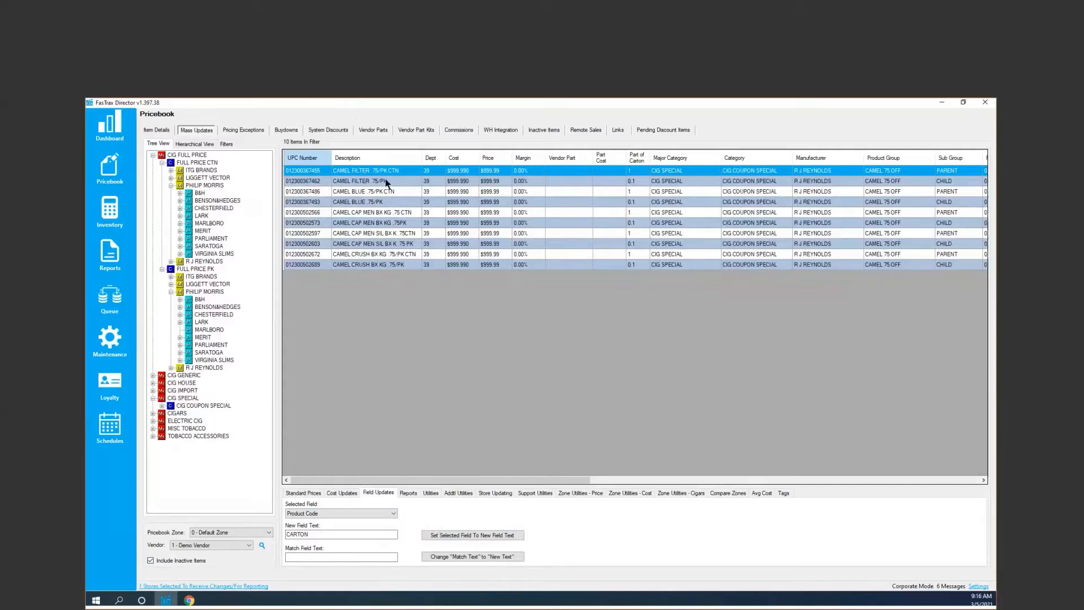
Step: Set the Promo field of the filtered Camel .75 off items to Yes
left_click(357, 512)
left_click(300, 462)
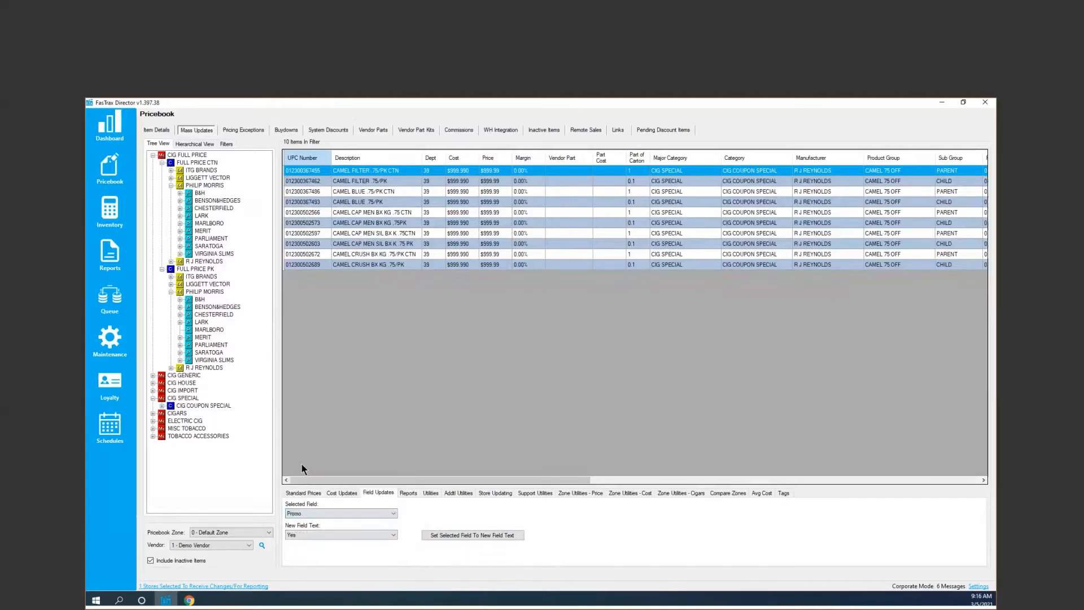
left_click(486, 535)
left_click(541, 387)
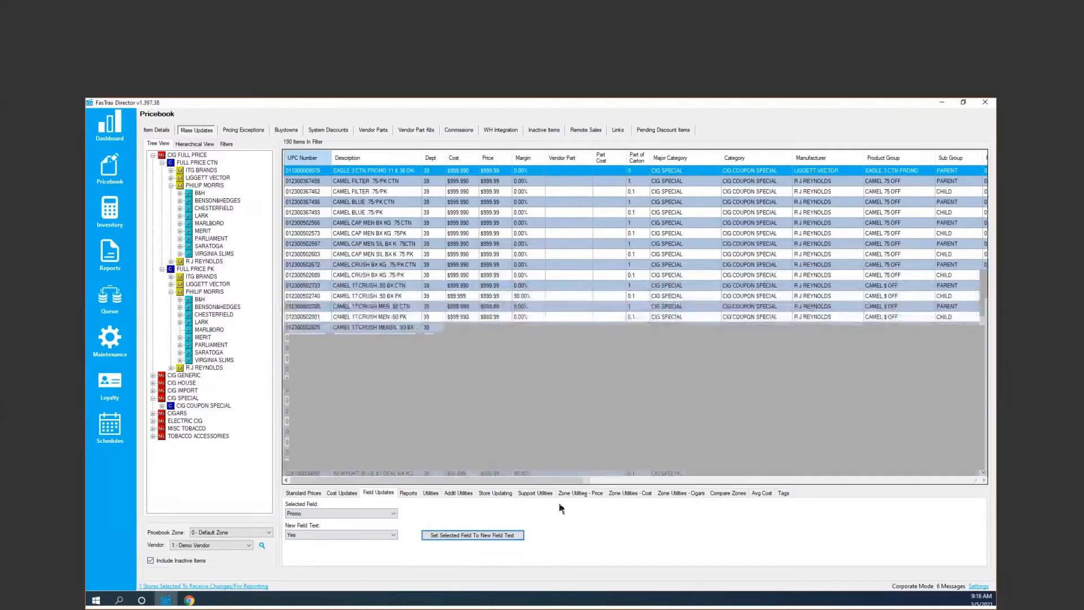
Step: Filter the coupon specials to the Camel .75 off range, CAMEL FILTER to CAMEL CRUSH BX KG, and set their Promo Amt to .75
left_click(406, 179)
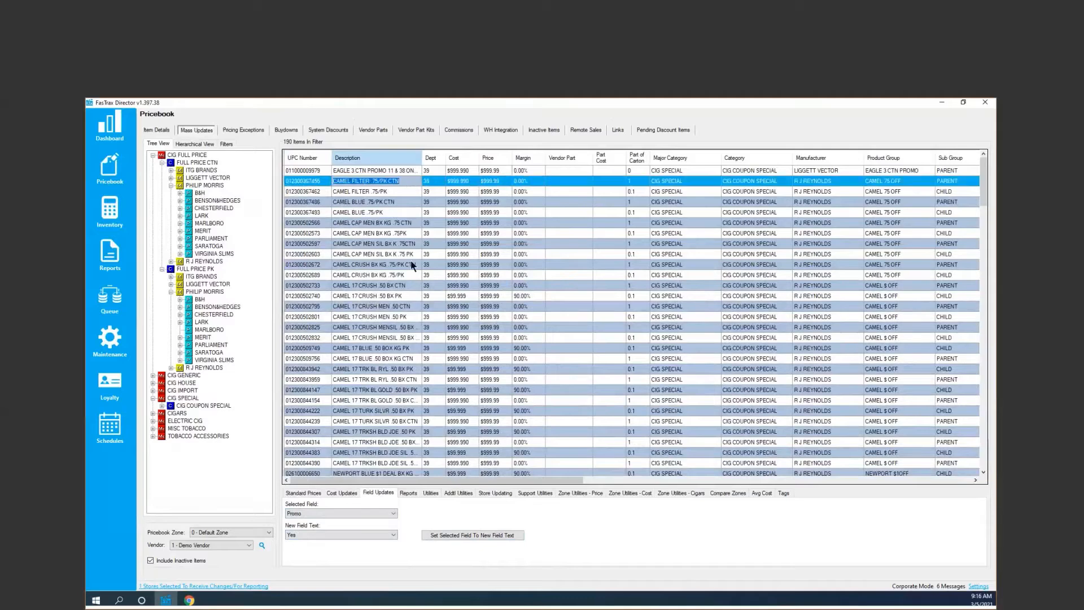
left_click(405, 276, "shift")
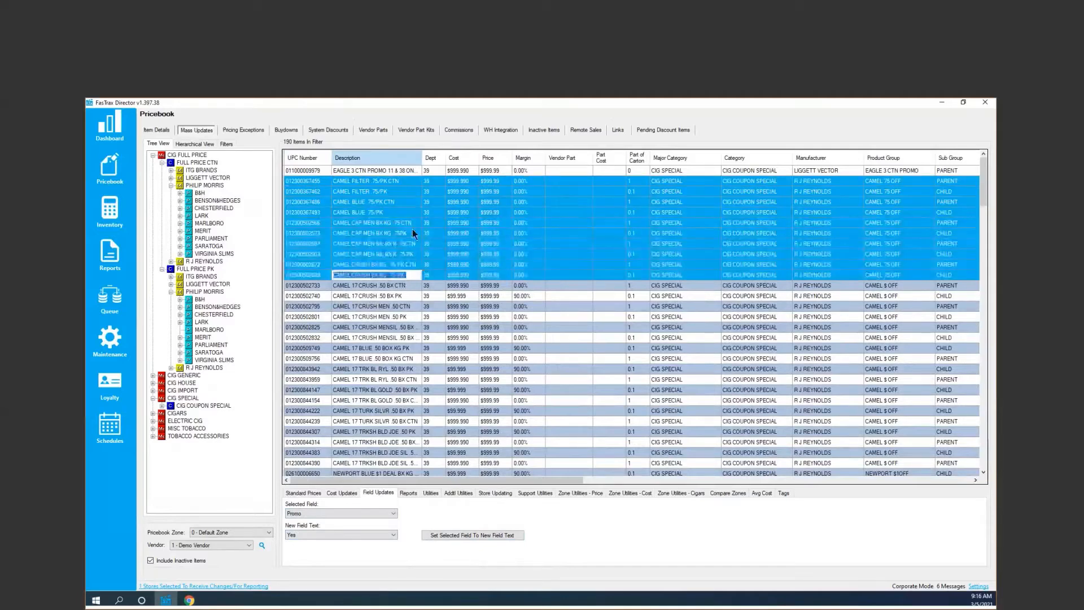
right_click(412, 229)
left_click(442, 273)
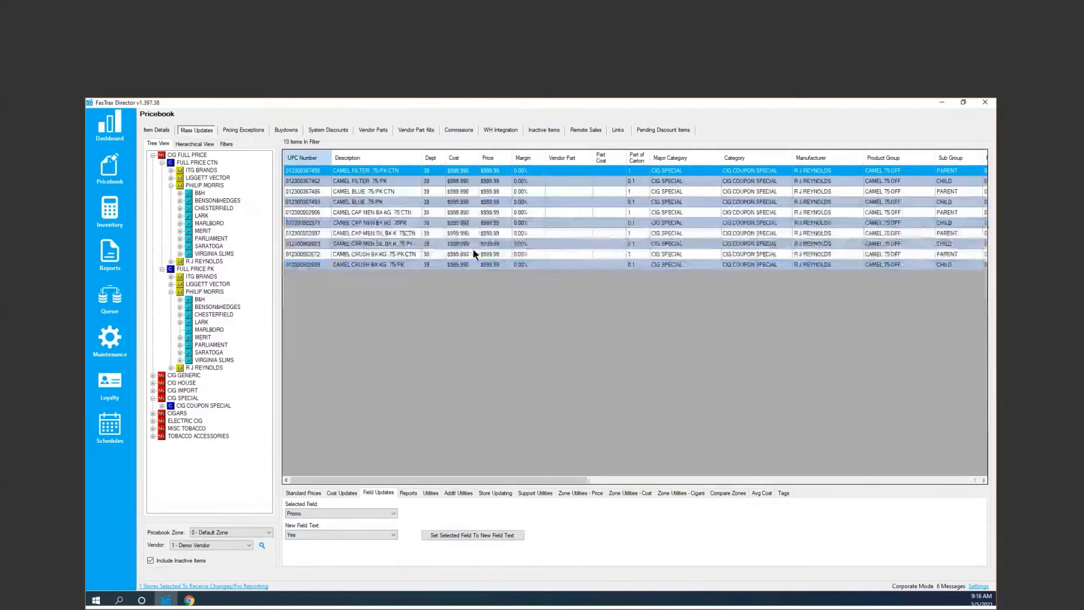
left_click(312, 511)
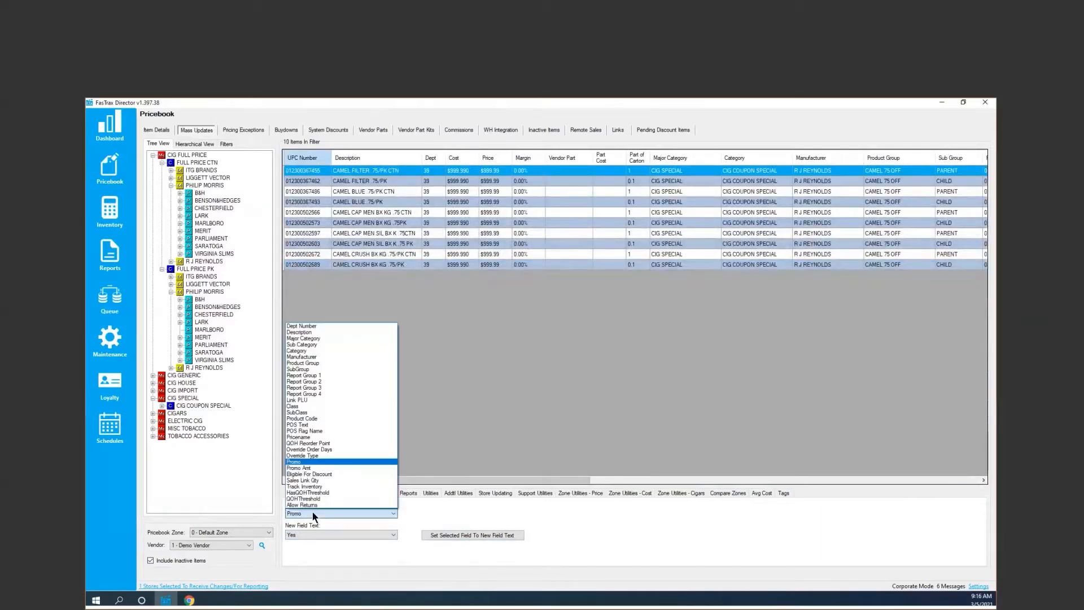
left_click(305, 468)
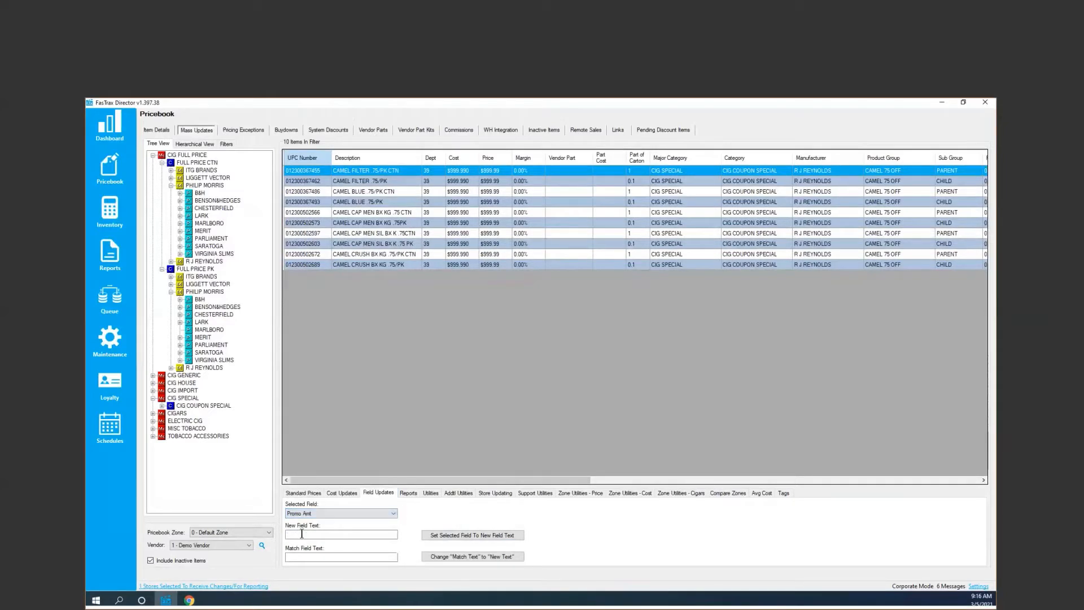
left_click(301, 534)
left_click(452, 534)
left_click(537, 386)
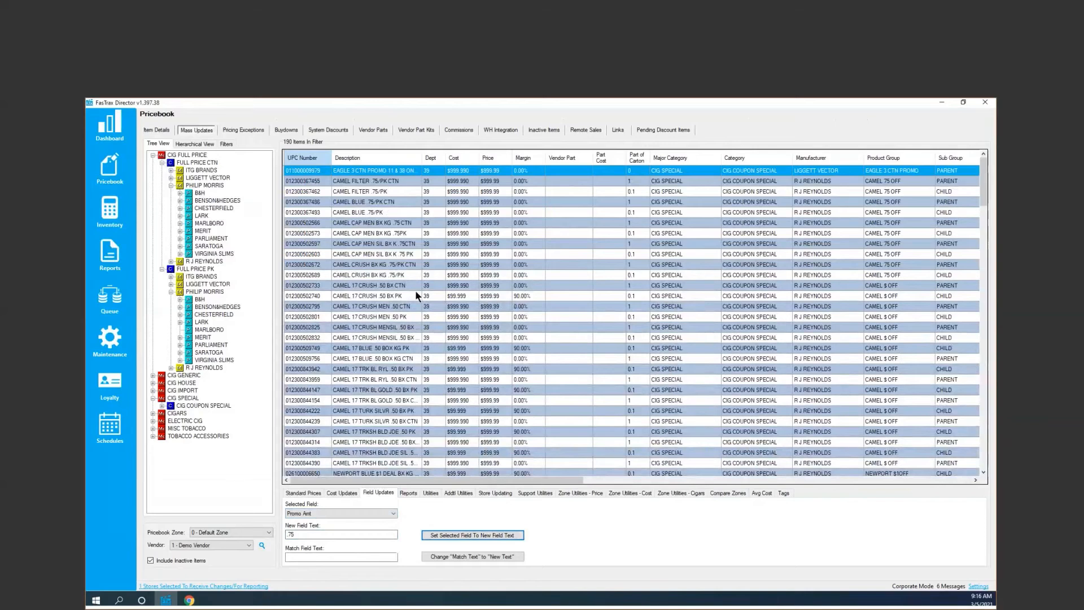
Step: Open the details of CAMEL BLUE .75/PK CTN and check its RJR promo settings in the additional item information
left_click(395, 202)
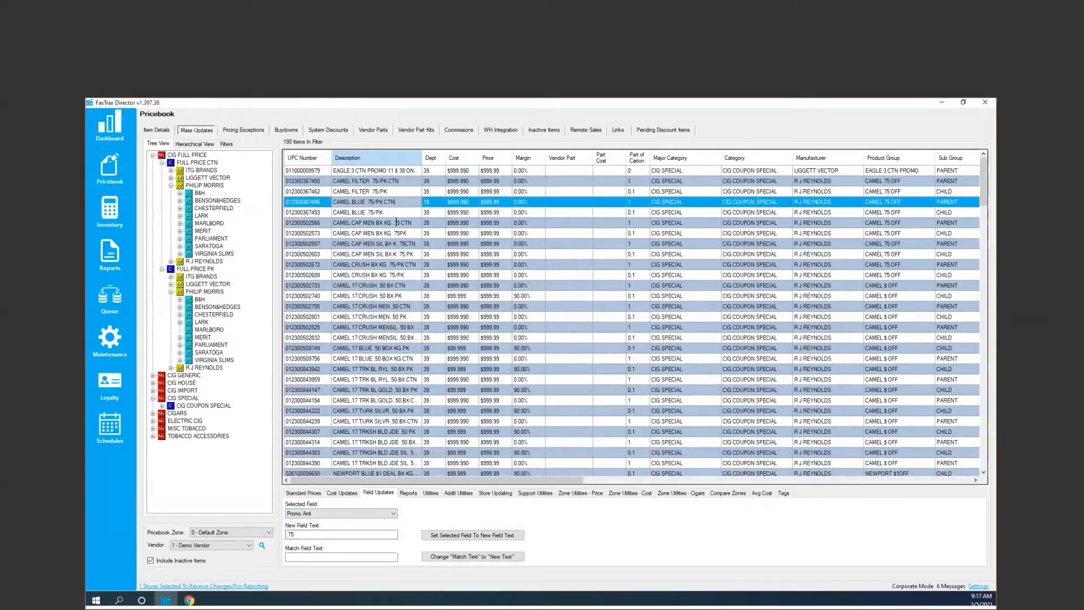
double_click(395, 202)
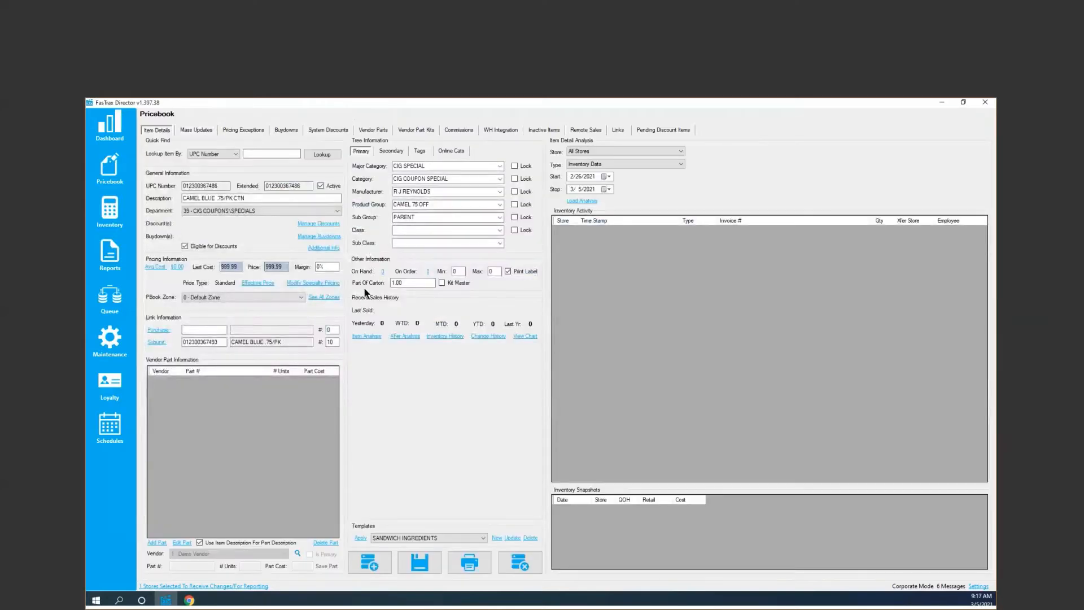
left_click(327, 250)
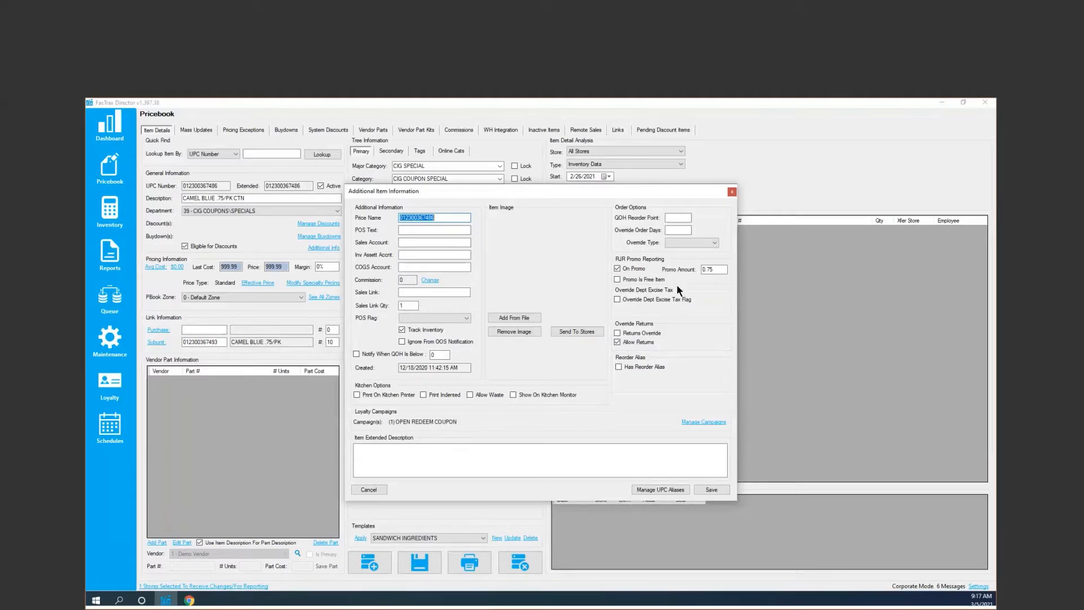
left_click(369, 490)
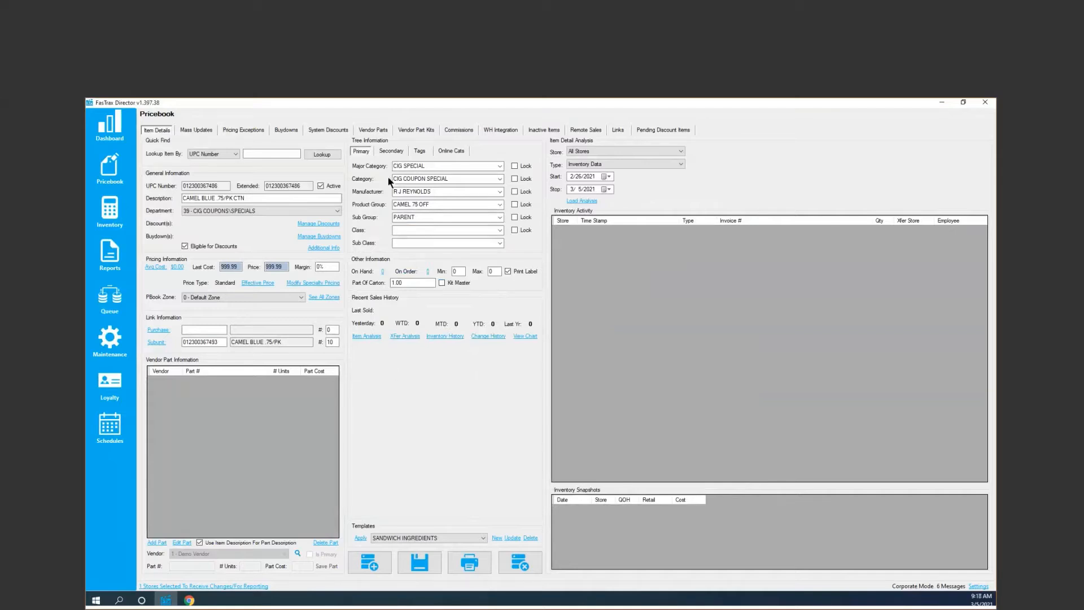
Step: Set the Product Code of CAMEL BLUE .75/PK CTN to CARTON and save the item
left_click(392, 151)
left_click(408, 230)
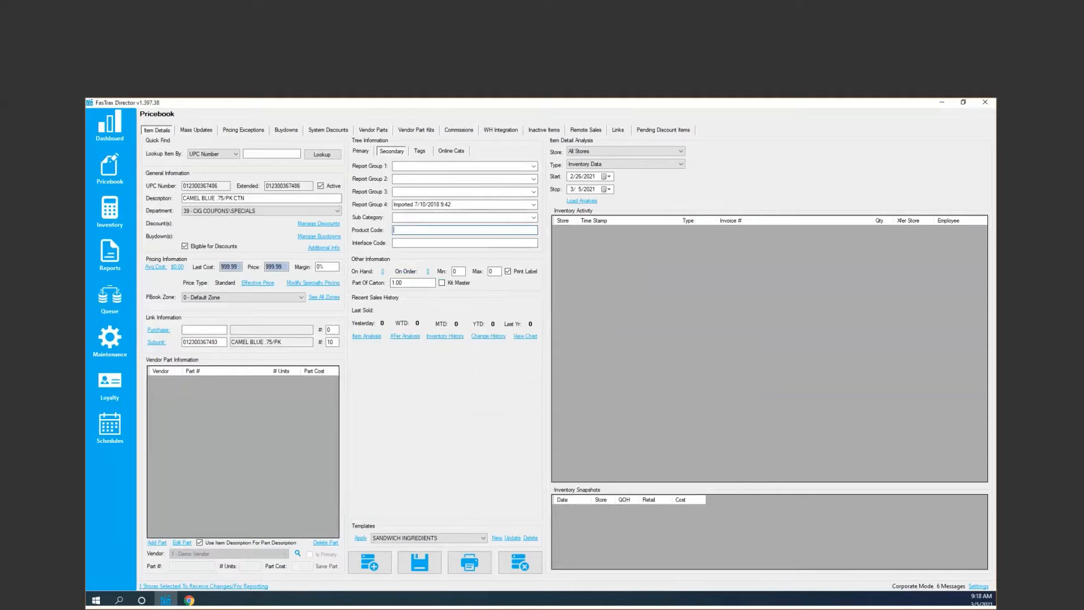
type("CARTON")
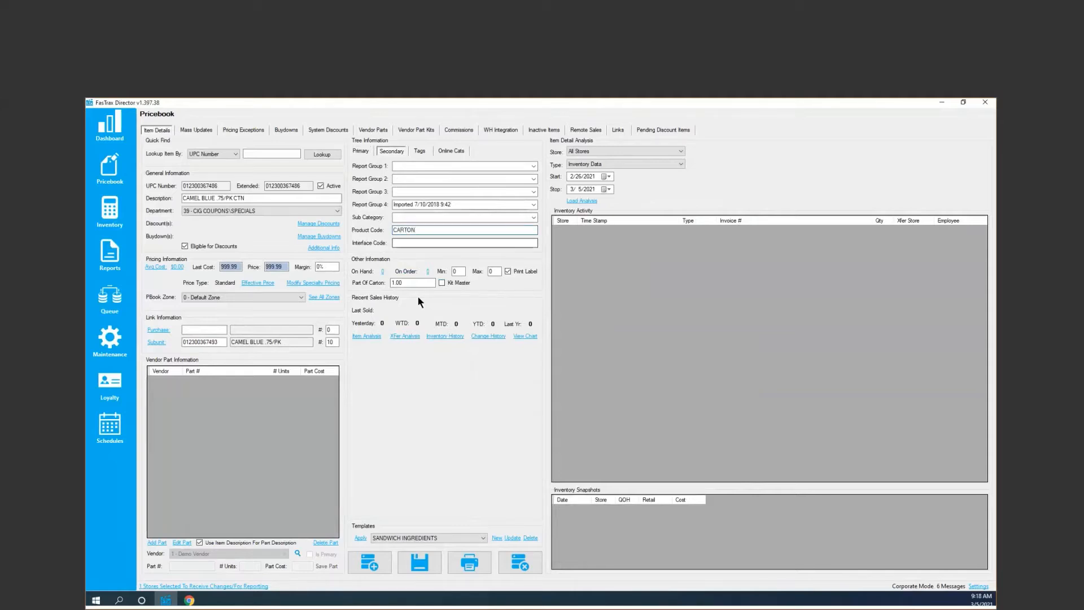
left_click(419, 566)
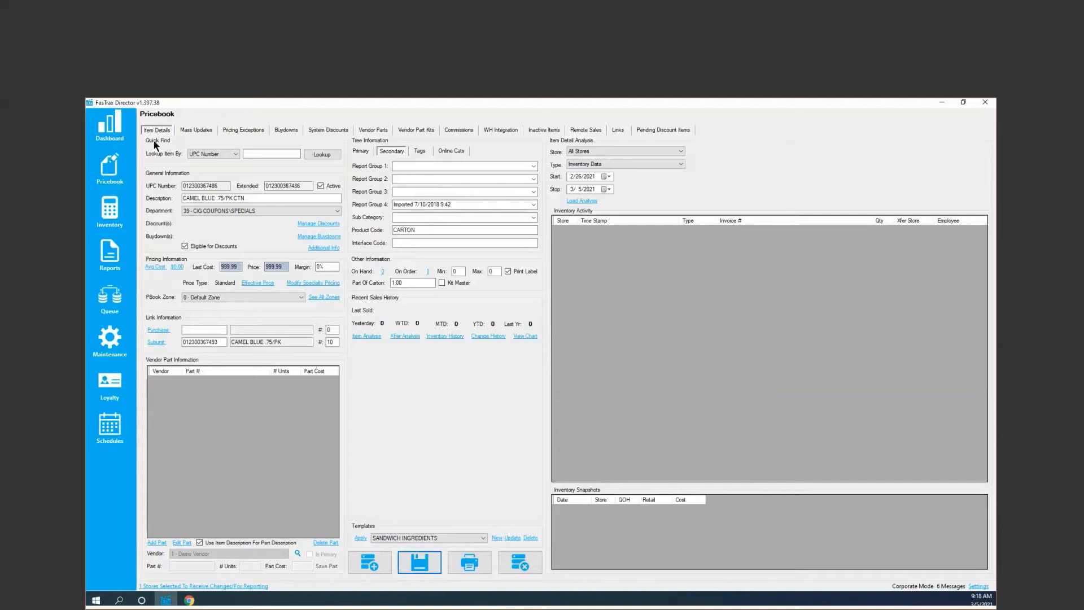
Step: Rename the buydown Test Buydown as Winston Pack and set its retail report name to FGI Winston
left_click(286, 128)
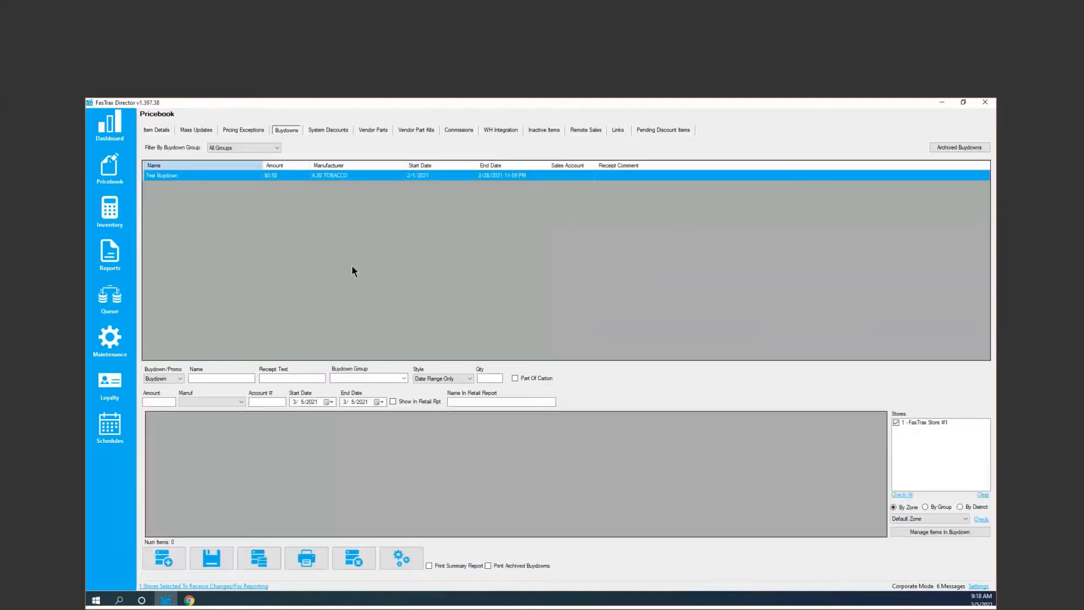
left_click(351, 175)
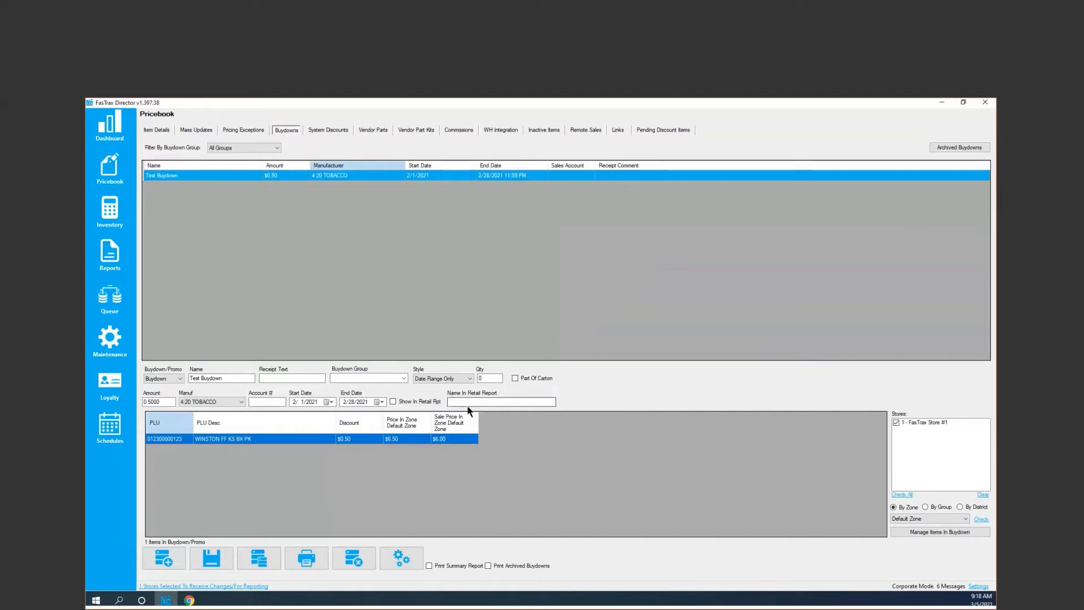
left_click_drag(230, 380, 168, 380)
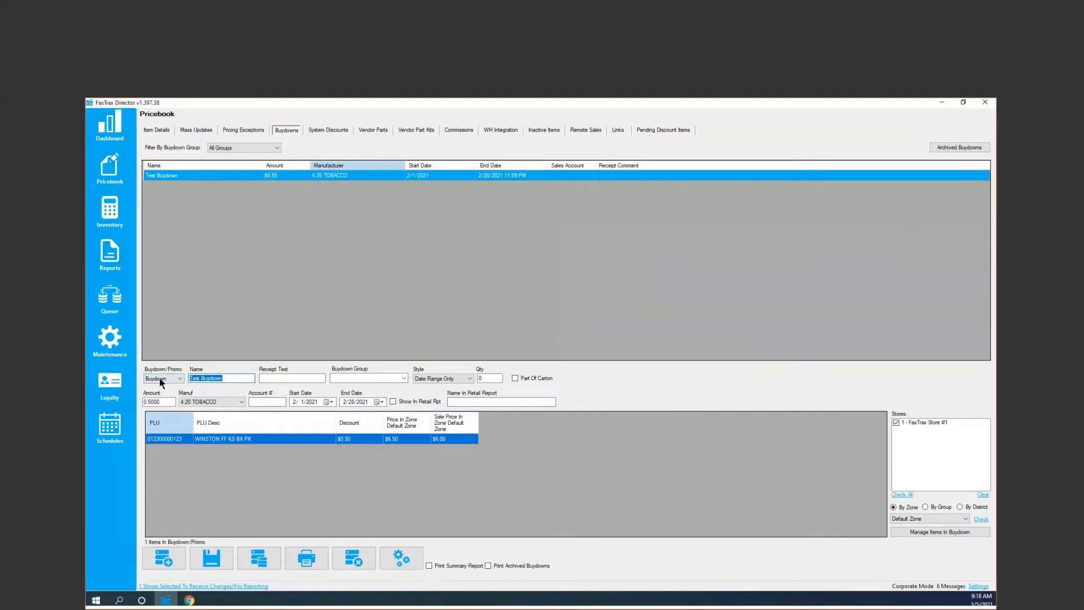
type("Winston Pa")
type("ck")
type("FGI")
type(" Winston")
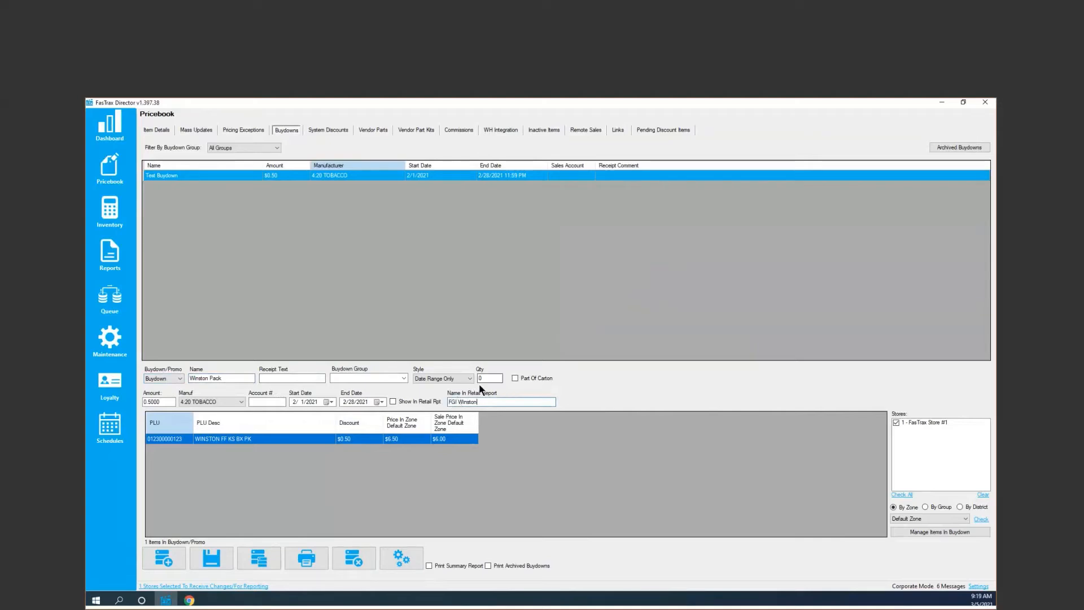
Step: Assign the Winston Pack buydown to group WINSTON, keep the Date Range Only style, and save it with Show In Retail Rpt enabled
left_click(277, 377)
left_click(253, 378)
left_click(404, 379)
type("WINSTON")
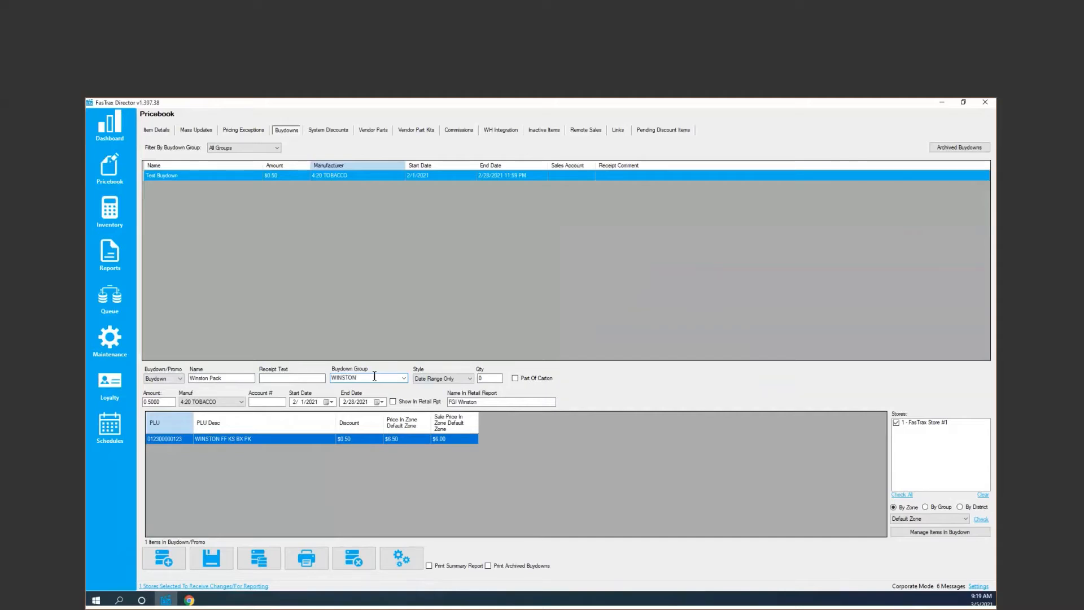
left_click(468, 378)
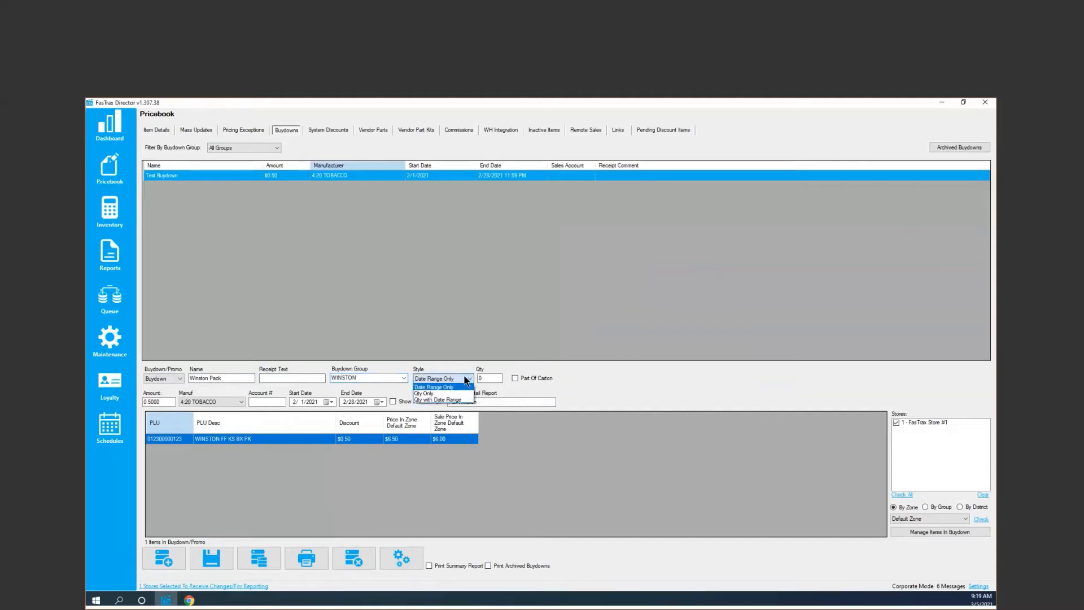
left_click(469, 382)
left_click(469, 379)
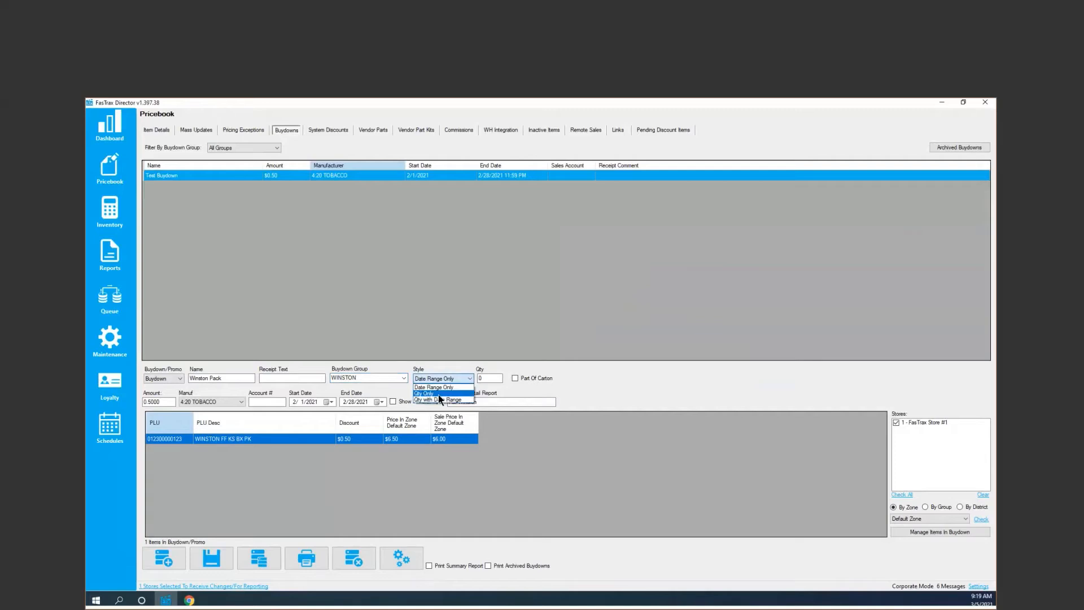
left_click(455, 379)
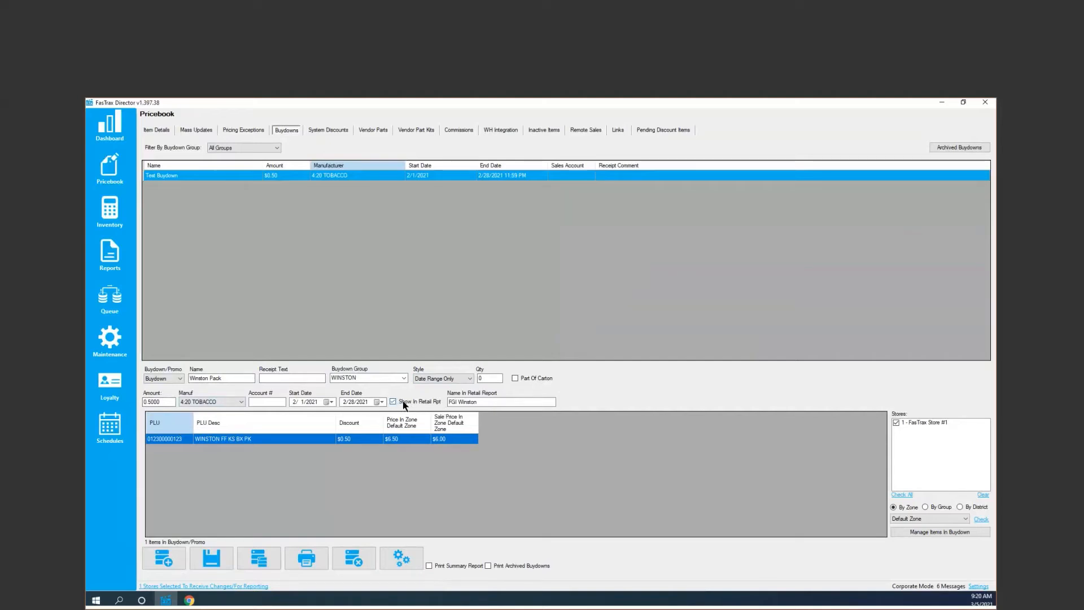
left_click(231, 555)
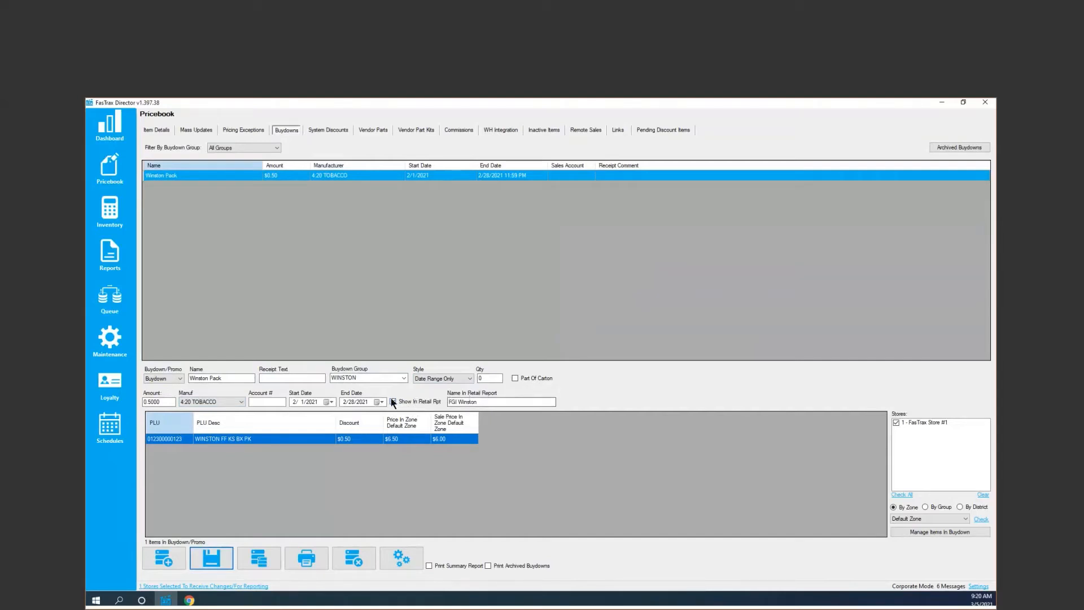
left_click(393, 402)
Step: Rename the system discount Test Discount as Marlboro 2pk and flag it as Manuf In Scan Data
key("ctrl+Tab")
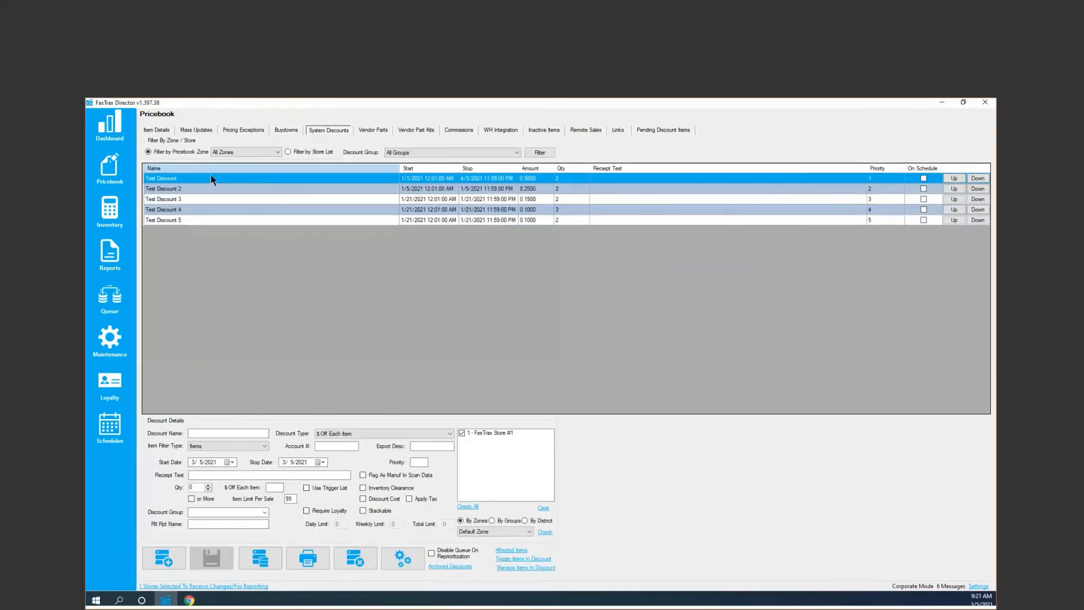
left_click(212, 178)
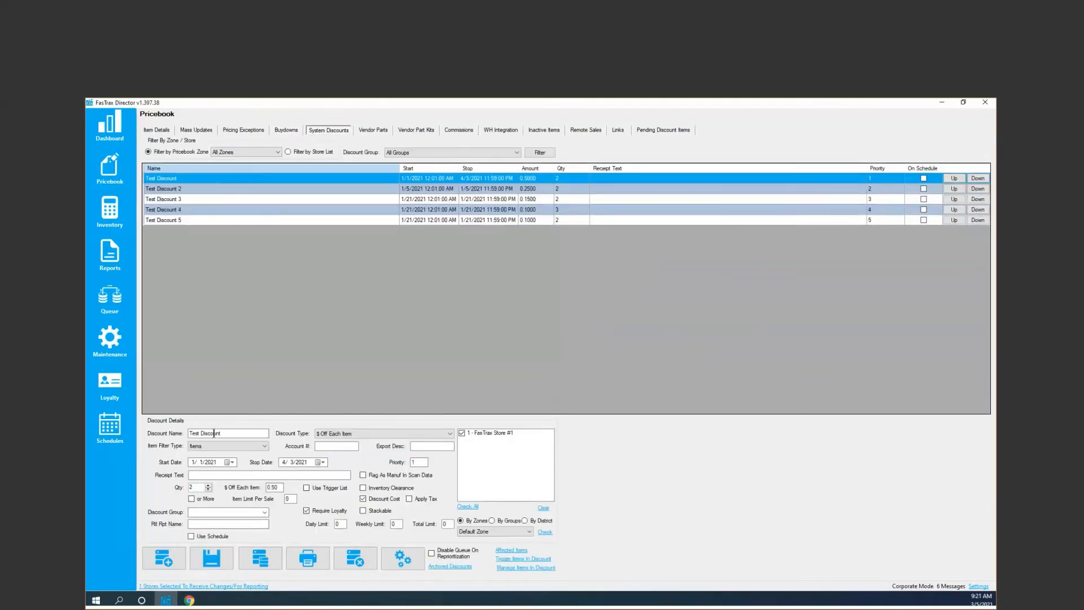
left_click_drag(240, 433, 163, 428)
type("Marlboro 2")
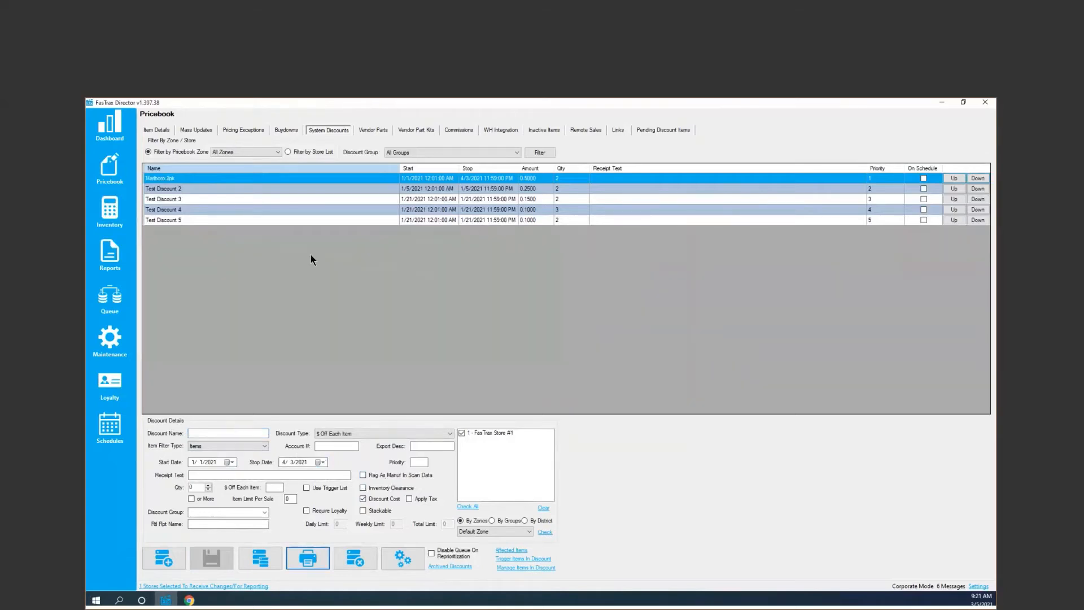
left_click(347, 176)
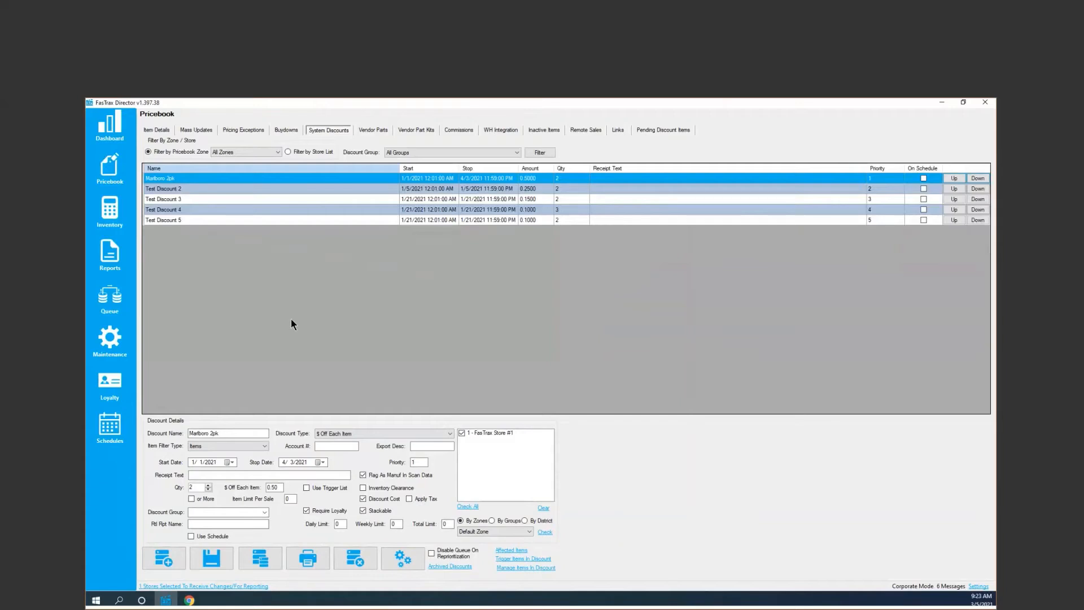
Step: Rename the system discount Test Discount 2 as copenhagen roll, with Qty 1 and 2.50 off each item
left_click(212, 191)
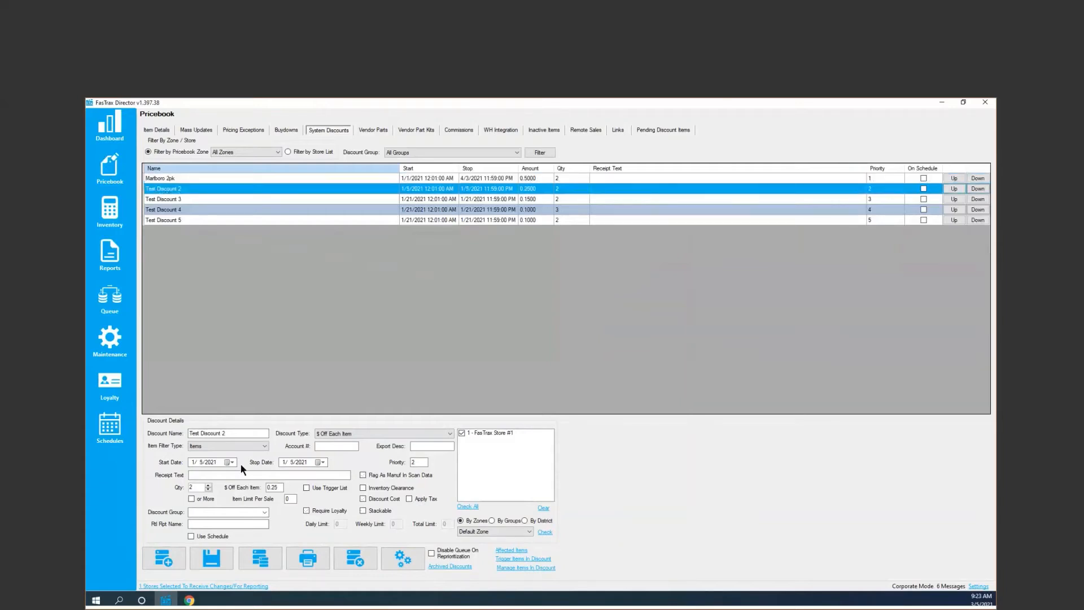
left_click_drag(227, 434, 168, 435)
type("copenhagen roll")
left_click_drag(194, 488, 179, 515)
type("1")
left_click_drag(280, 488, 231, 490)
type("2.50")
Step: Flag the copenhagen roll discount as Manuf In Scan Data, set its stop date to 5/31/2021 and save it
left_click(380, 475)
left_click(323, 462)
left_click(379, 475)
left_click(379, 475)
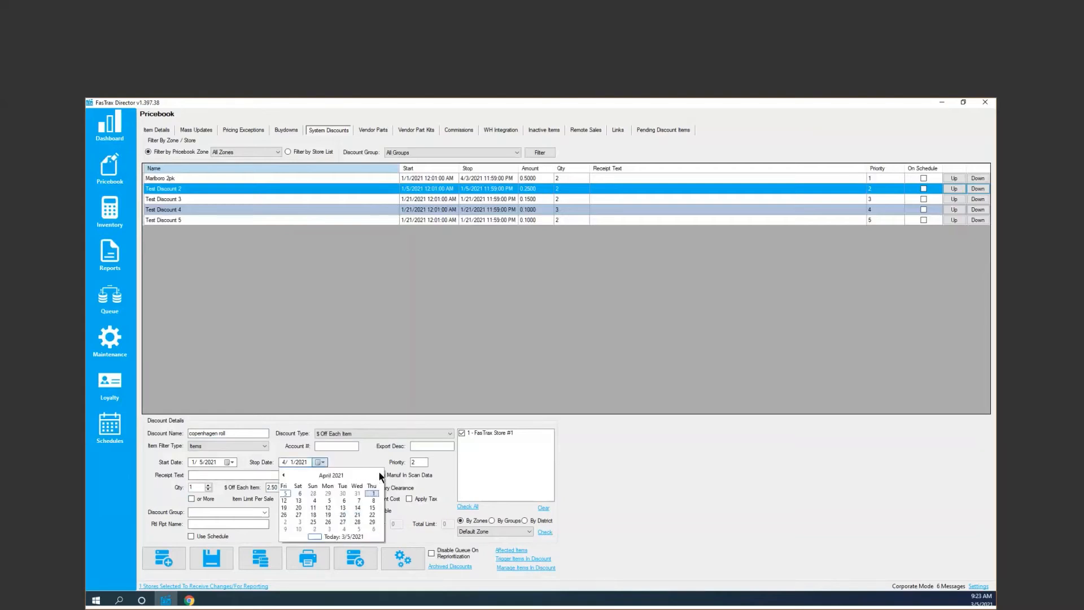
left_click(379, 475)
left_click(380, 476)
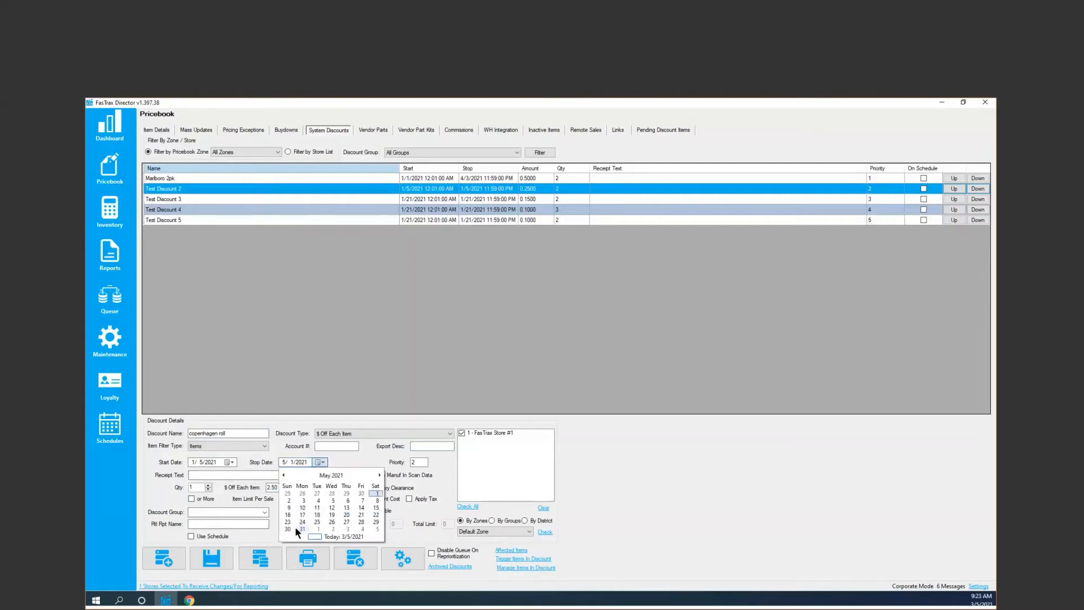
left_click(296, 528)
left_click(214, 559)
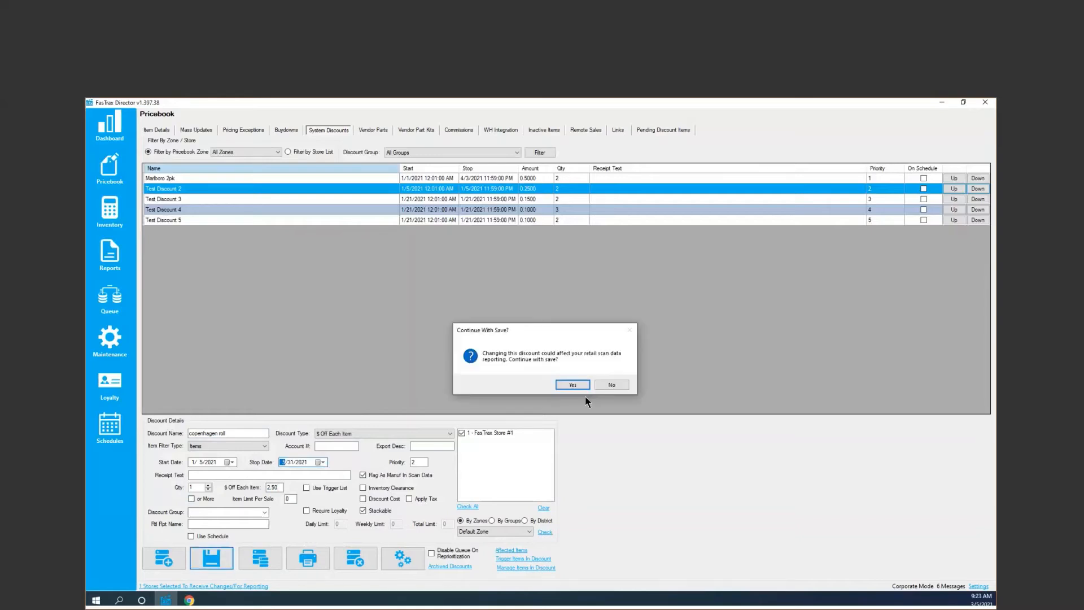
left_click(572, 385)
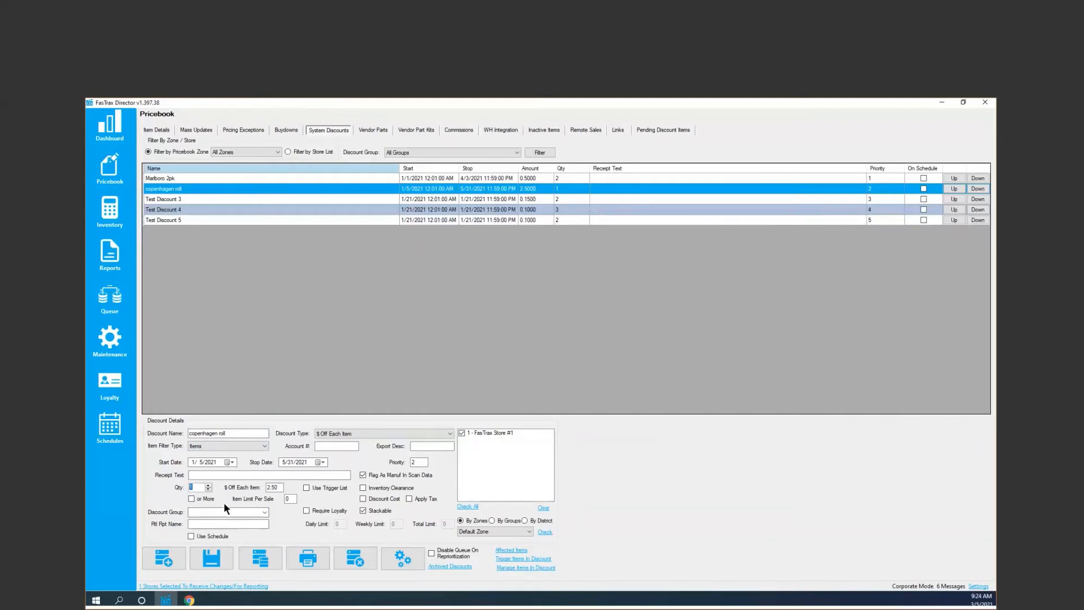
Step: Set the copenhagen roll discount's Qty to 5 and item limit per sale to 1, and save it
type("5")
left_click(288, 499)
type("1")
left_click(211, 558)
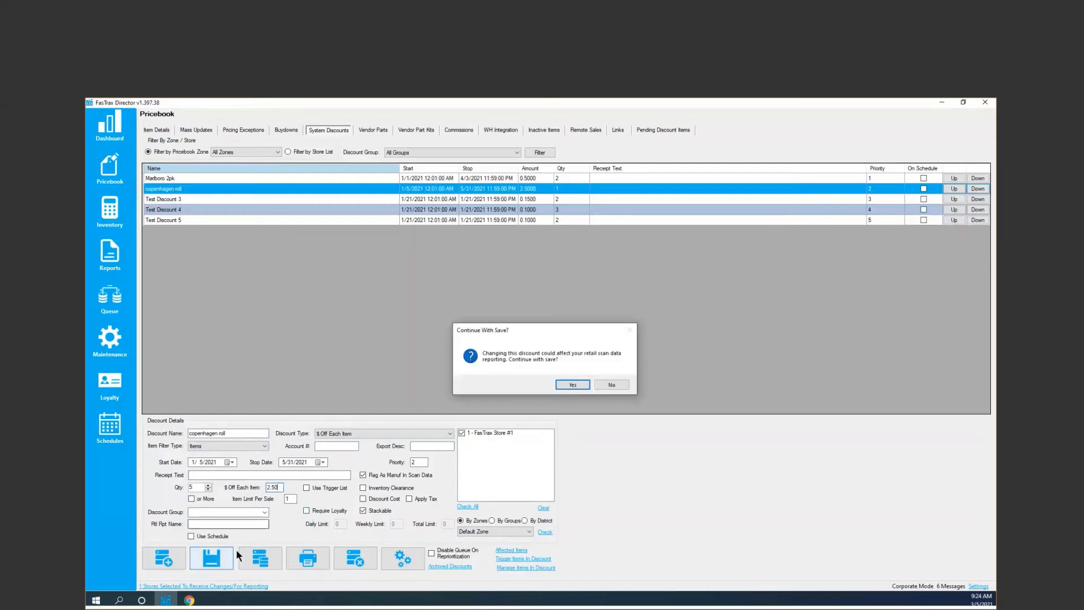
left_click(581, 385)
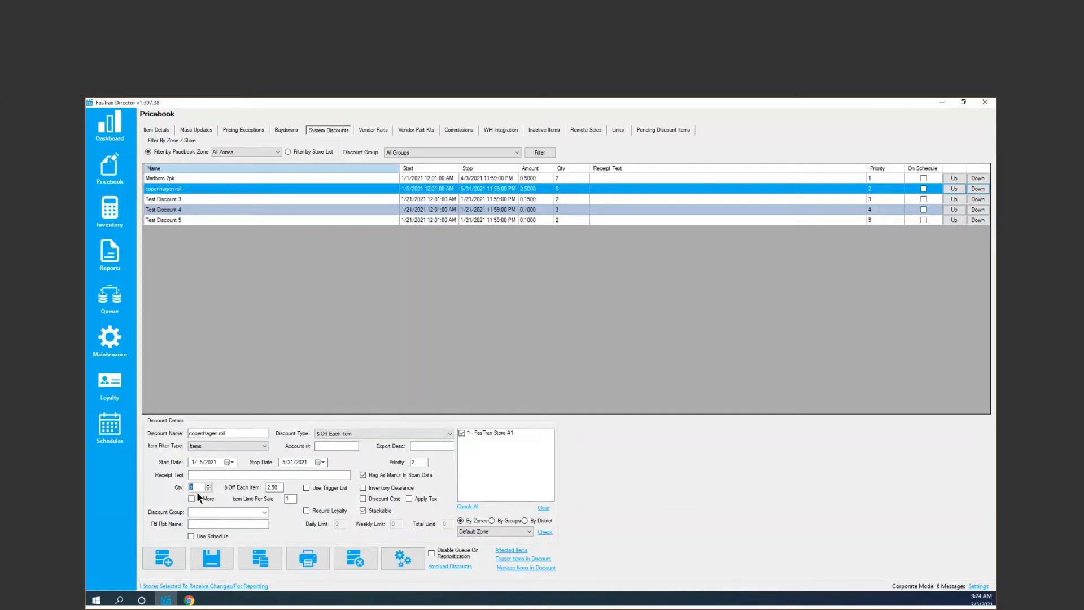
Step: List the CHEW TOBACCO category items under MISC TOBACCO in the pricebook's Mass Updates
left_click(187, 131)
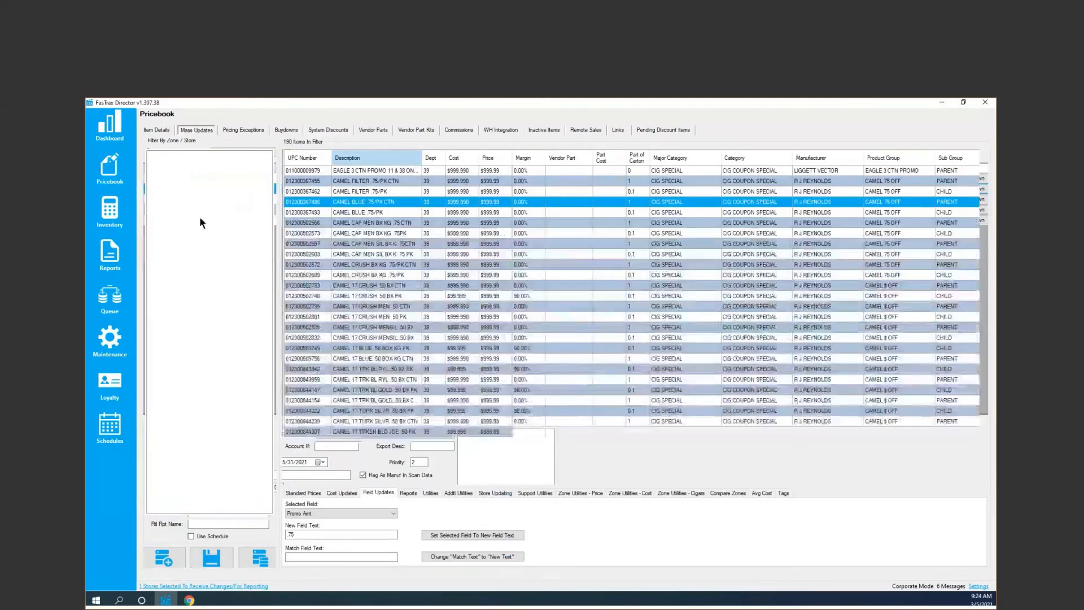
left_click(153, 156)
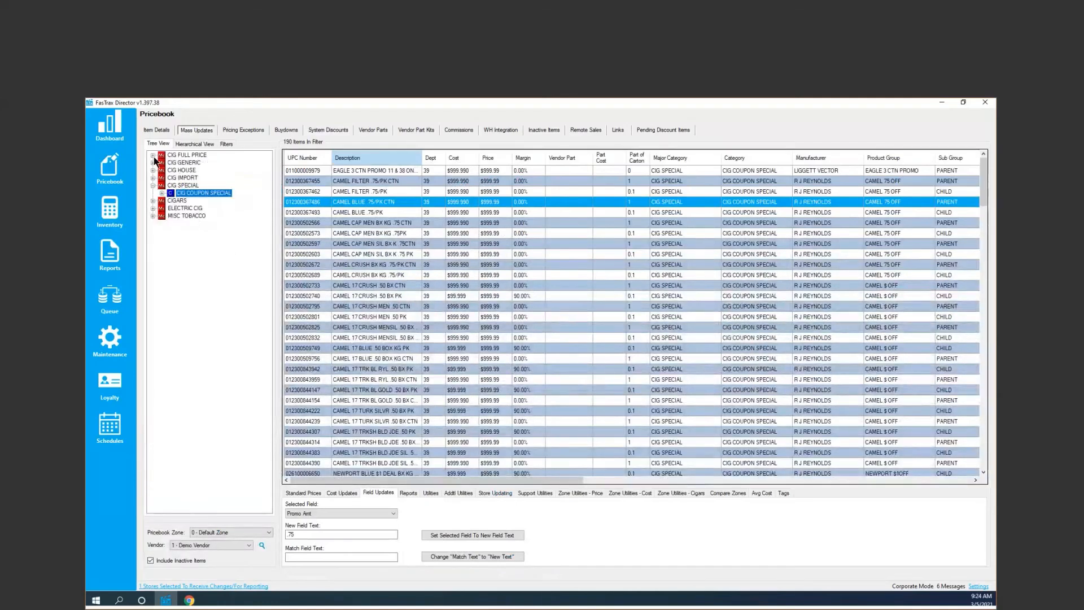
left_click(153, 215)
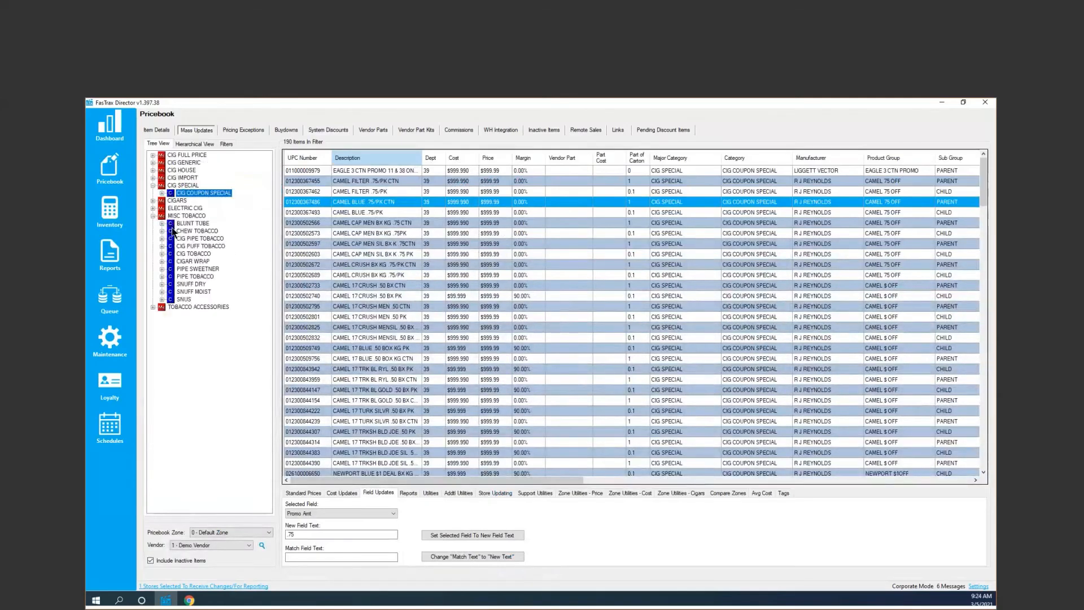
left_click(162, 231)
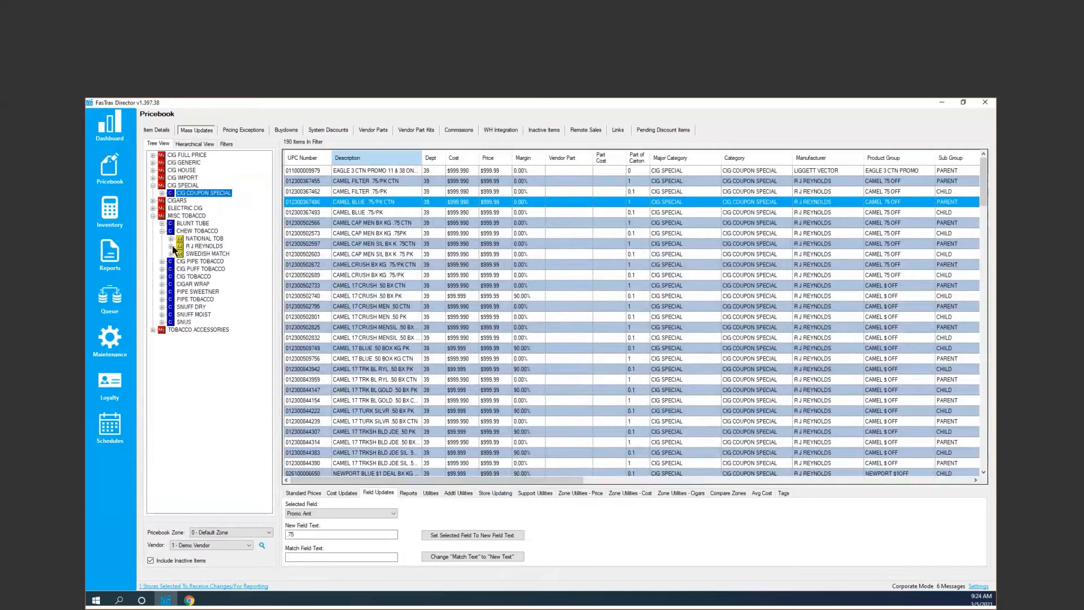
left_click(172, 247)
left_click(201, 231)
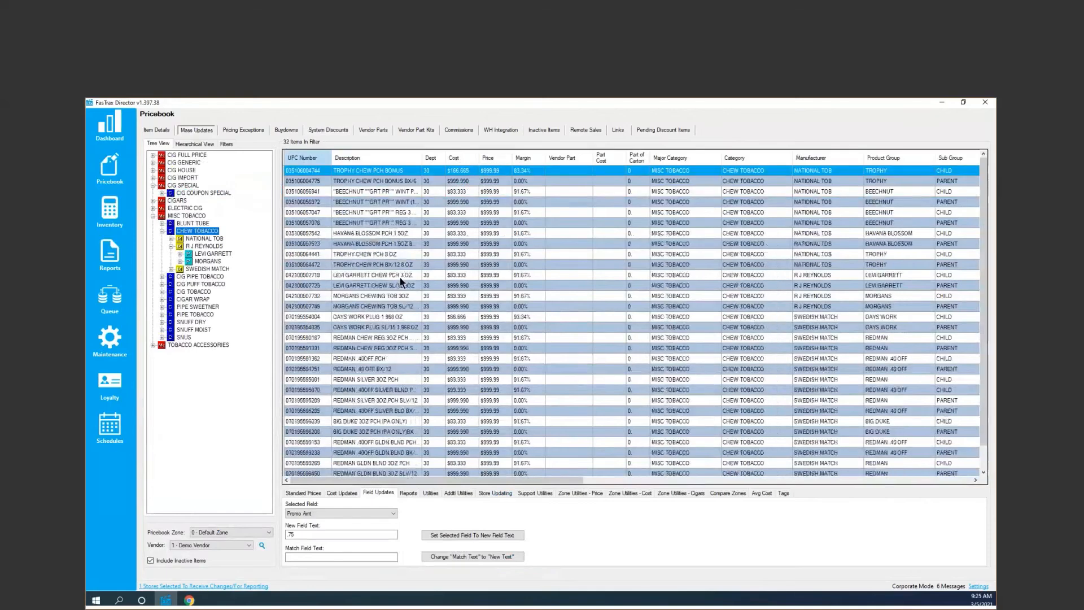
scroll(400, 281, "down", 1)
scroll(397, 290, "up", 1)
Step: Filter Mass Updates to descriptions containing copen, narrow the list to the sleeve items from PCH ORG onward, and show the utilities
left_click(226, 143)
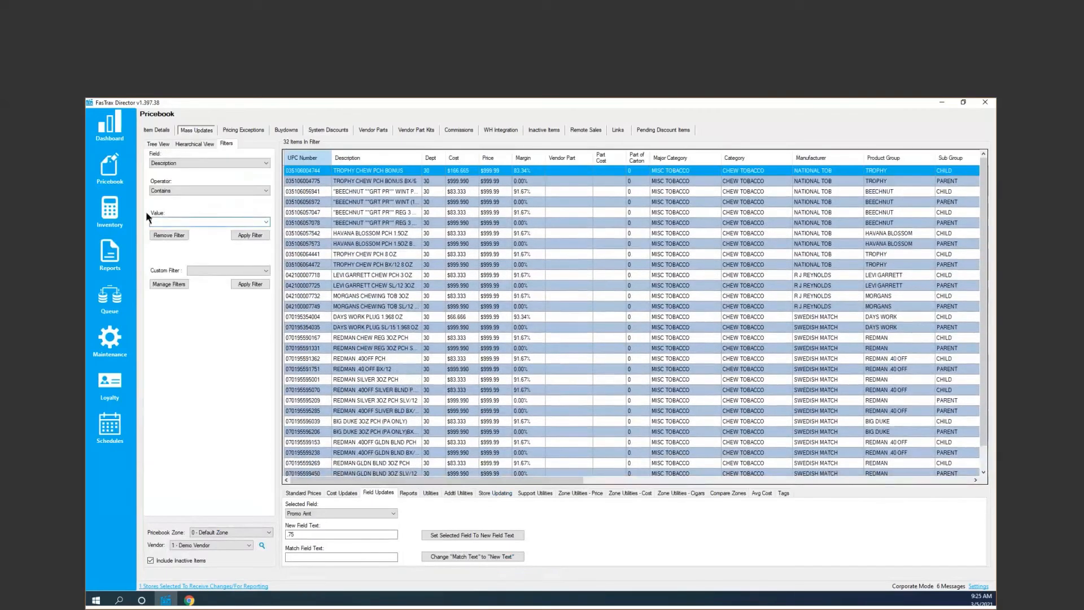
type("copen")
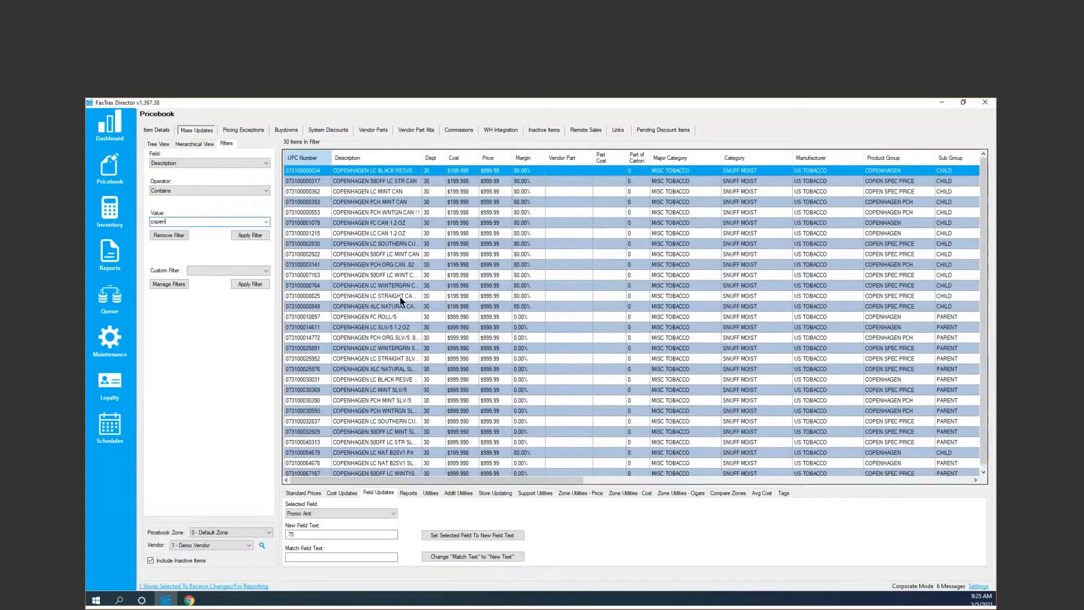
left_click(399, 338)
left_click(389, 452, "shift")
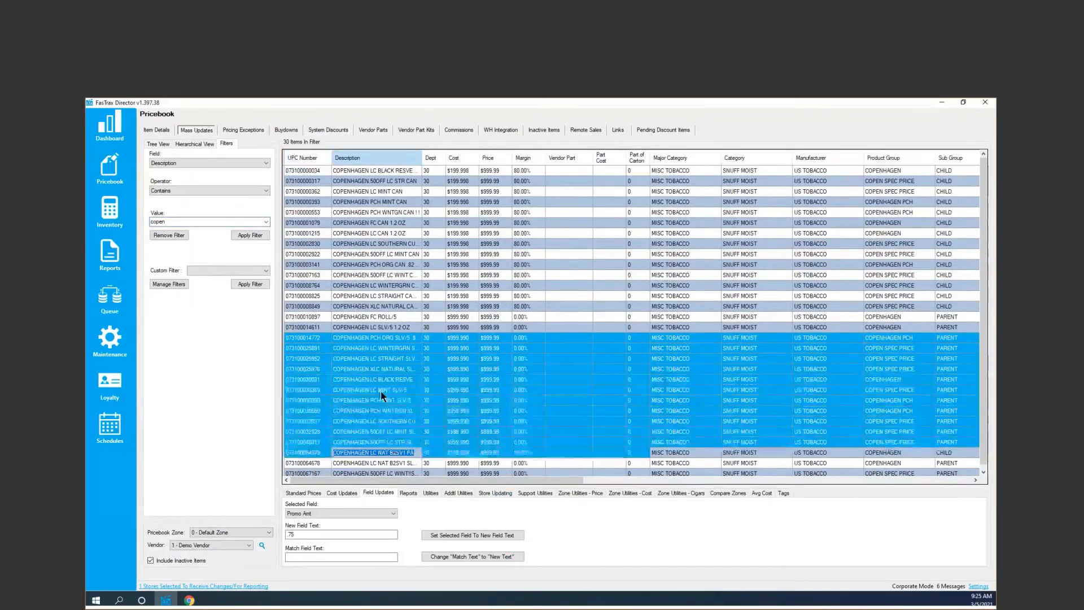
right_click(380, 390)
left_click(430, 436)
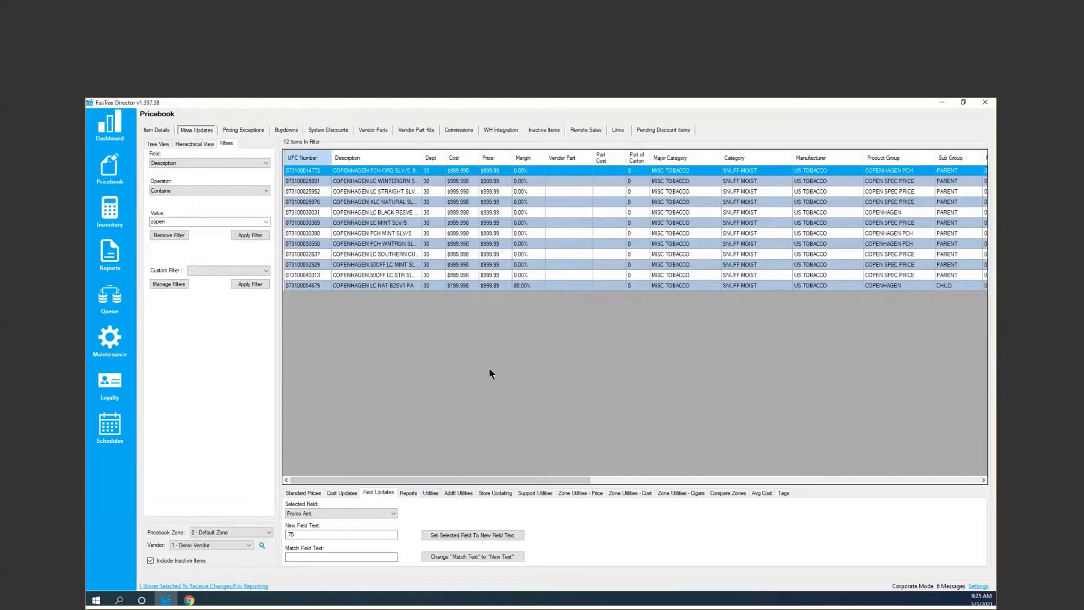
left_click(431, 493)
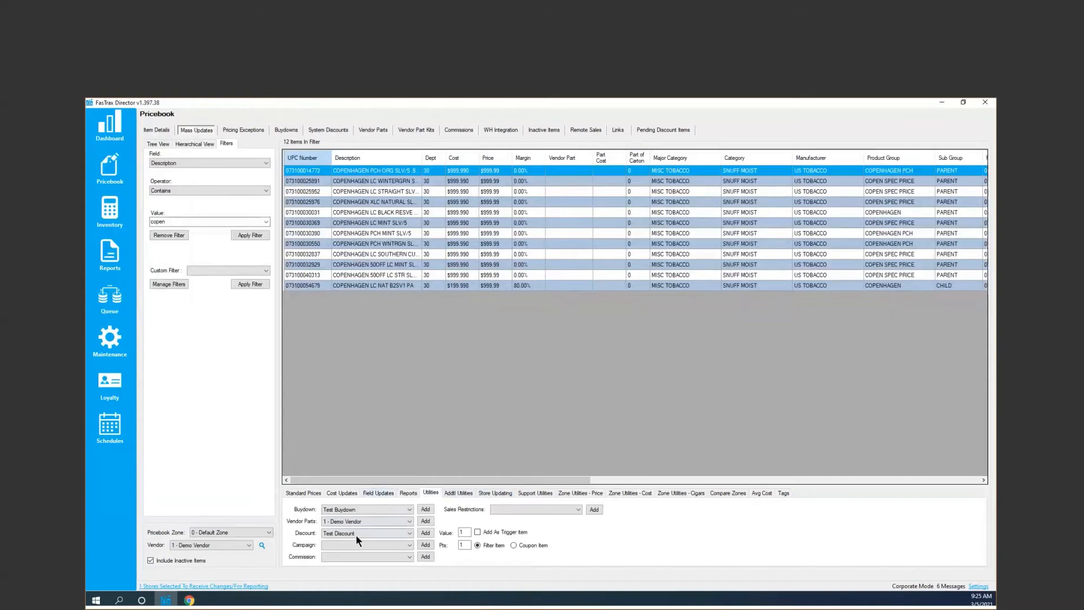
Step: Reload the Pricebook and filter the Mass Updates items to descriptions containing copen
left_click(96, 170)
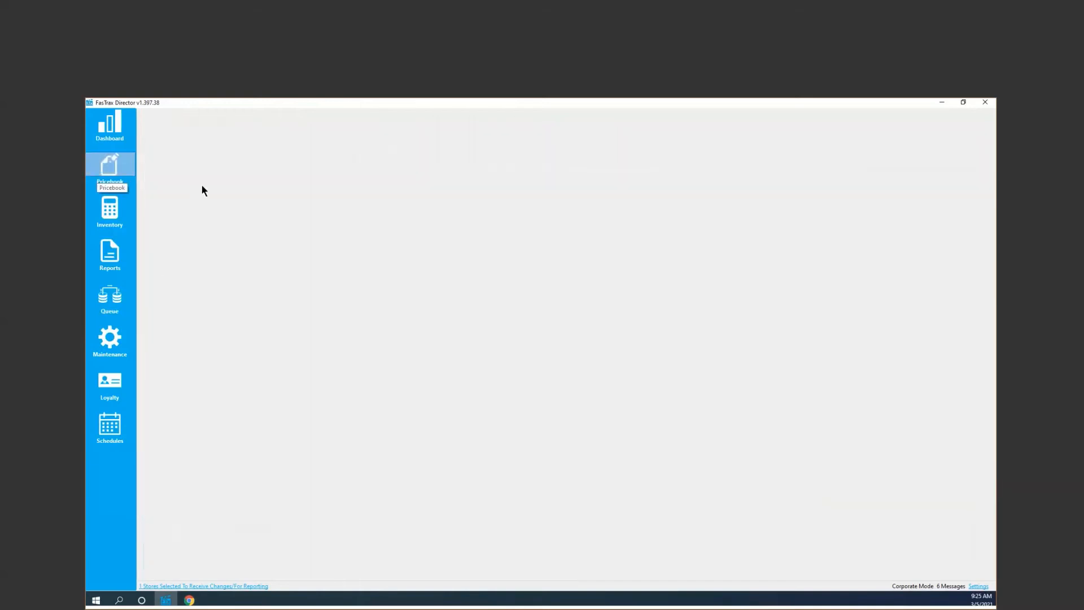
left_click(110, 168)
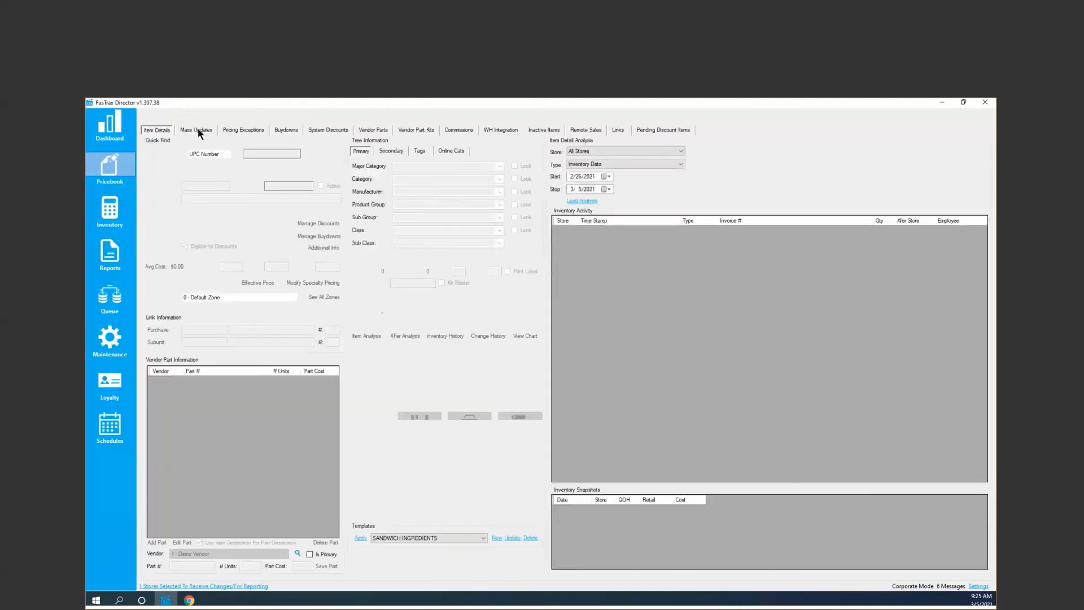
left_click(197, 129)
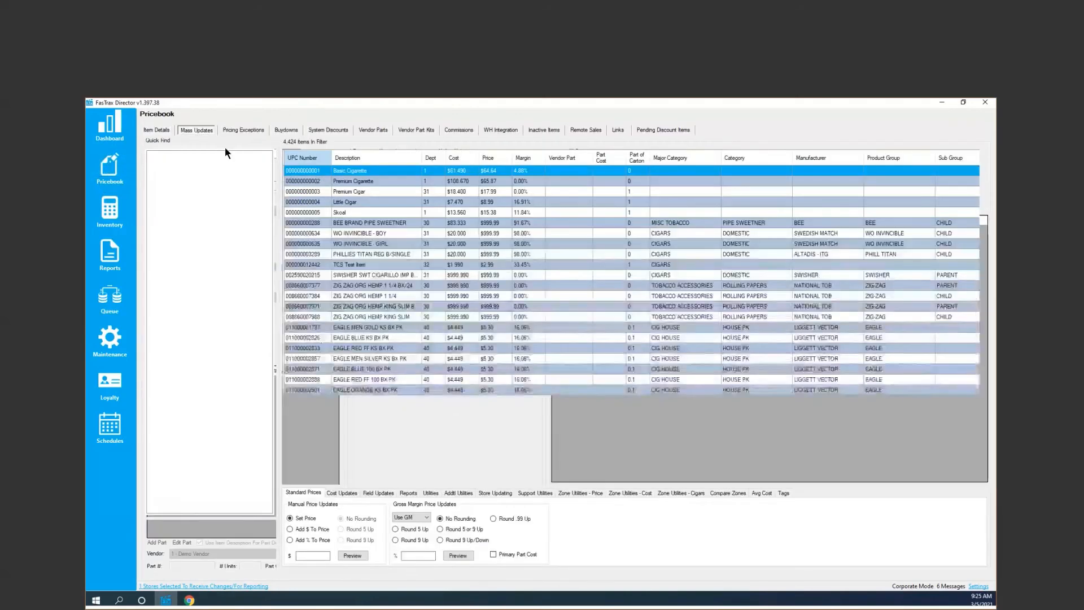
left_click(226, 143)
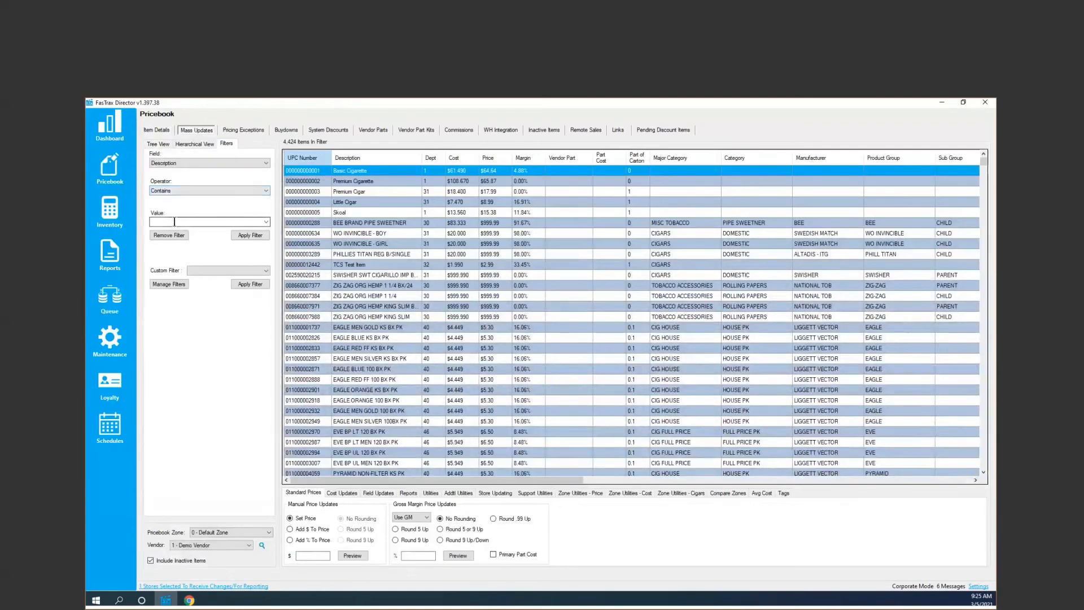
left_click(175, 222)
type("copen")
key("Return")
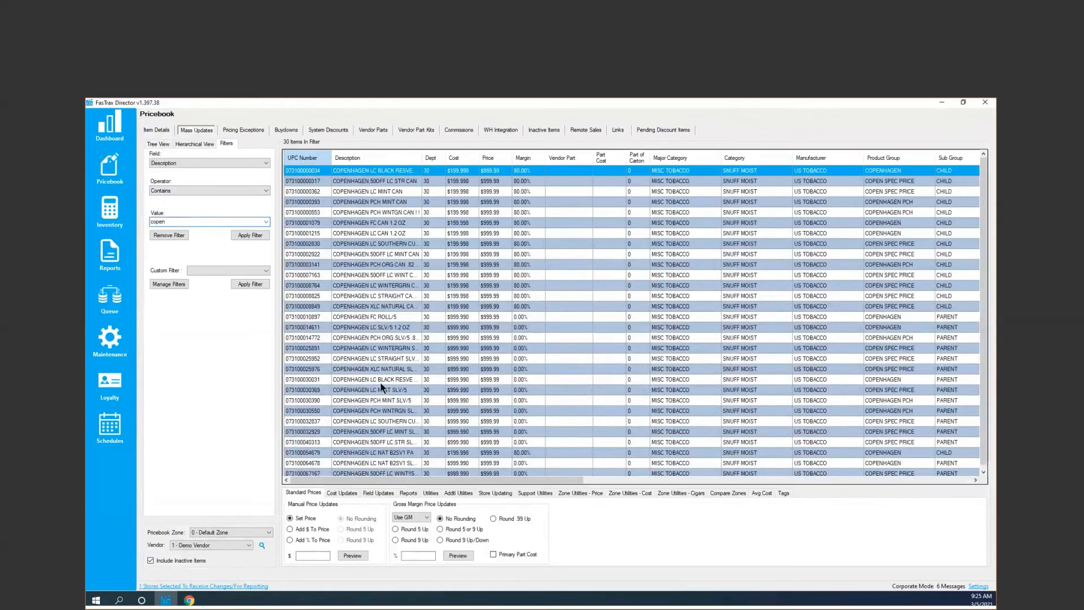
Step: Narrow the item list to the Copenhagen rows from LC SLV/5 1.2 OZ through LC NAT B2SV1 PA
left_click(392, 328)
left_click(392, 453)
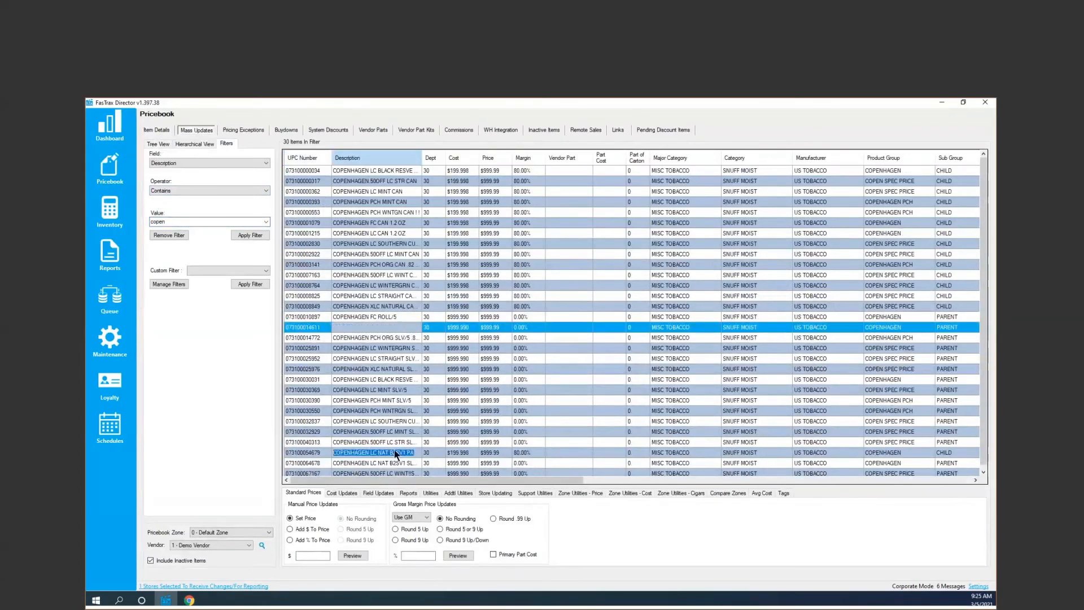
left_click(396, 453, "shift")
right_click(392, 374)
left_click(431, 416)
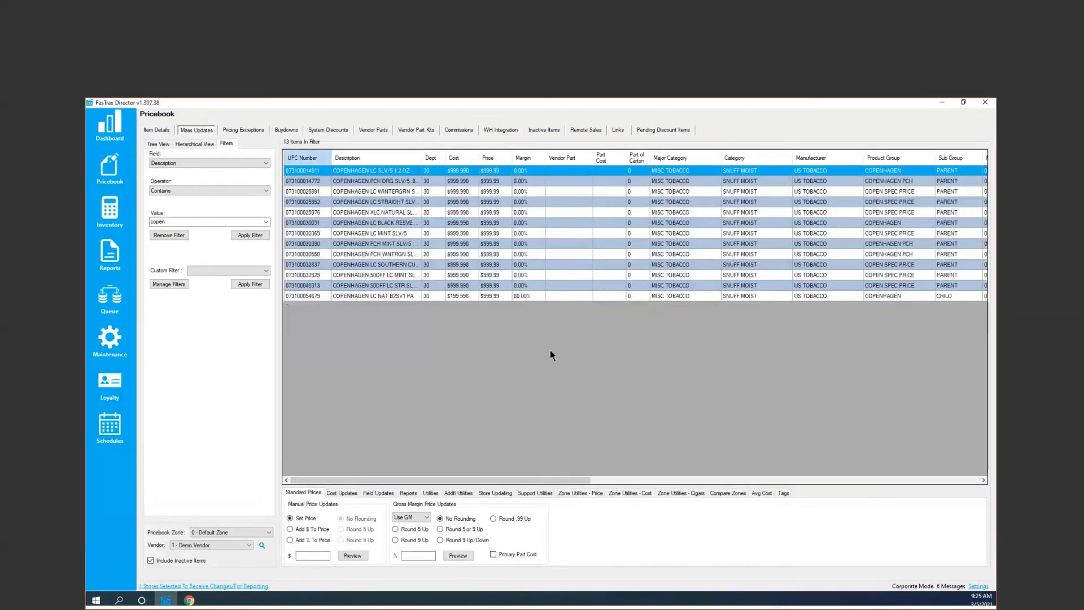
Step: Add the filtered Copenhagen items to the copenhagen roll discount with a value of 5
left_click(430, 493)
left_click(373, 534)
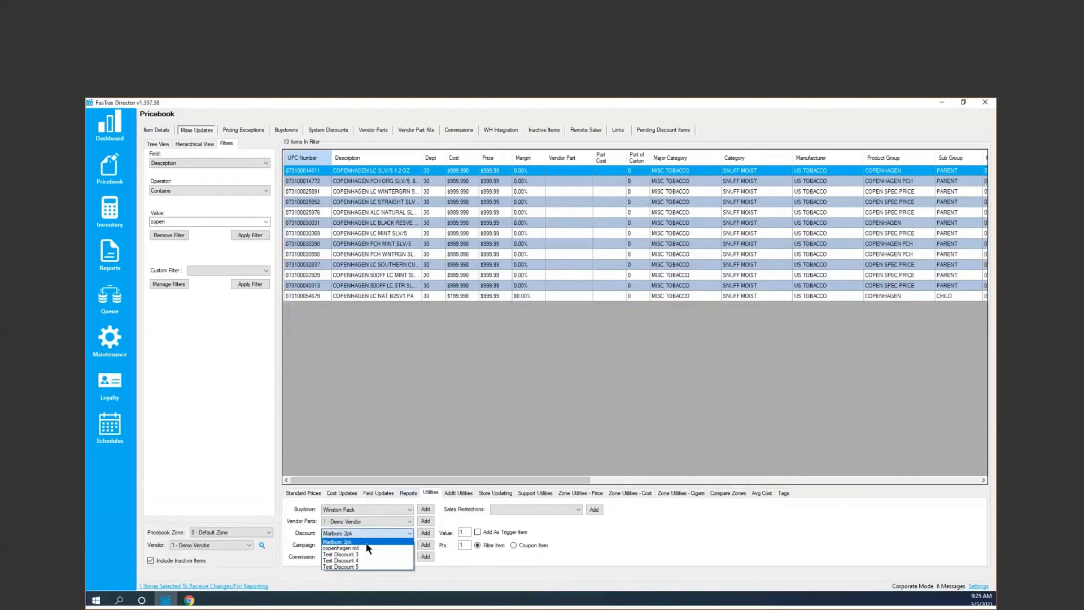
left_click(364, 549)
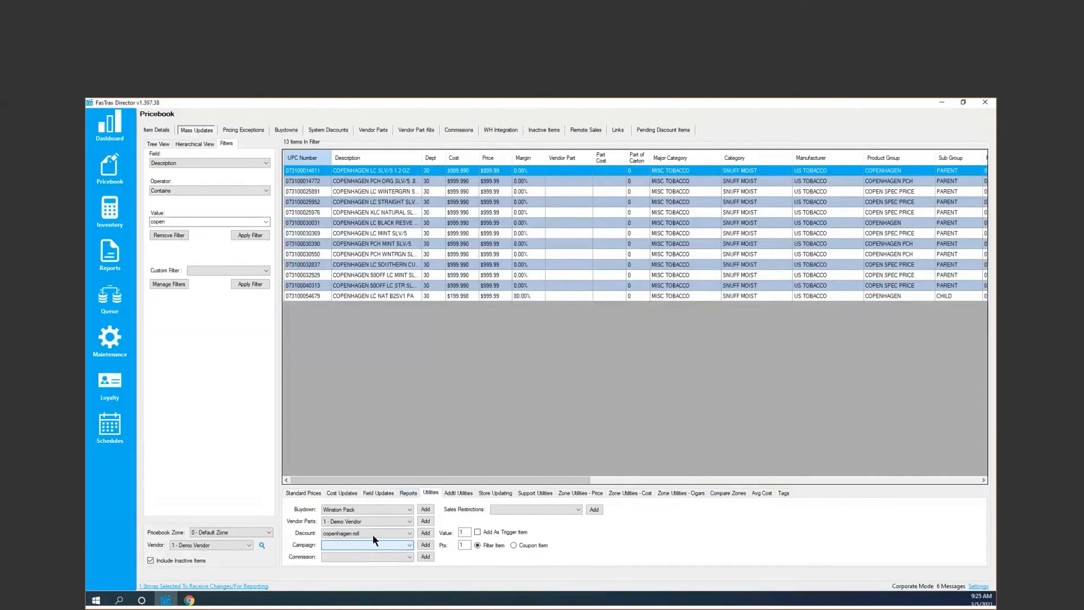
left_click(465, 532)
type("5")
left_click(432, 532)
left_click(547, 386)
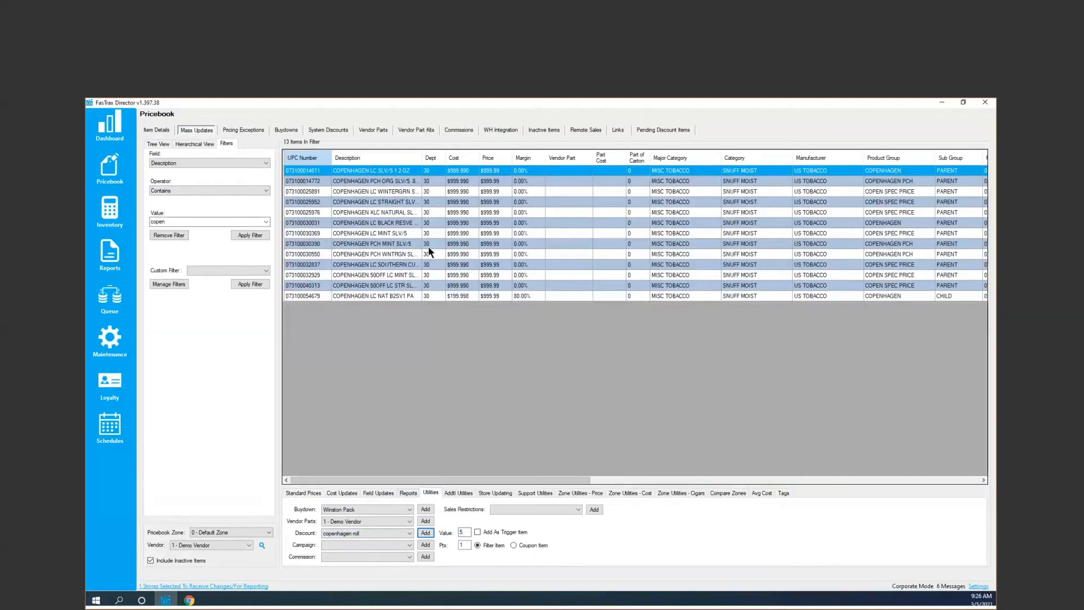
Step: Remove MARLBORO BP BLEND 27 KS BX PK from the items in the copenhagen roll system discount and close the item list
left_click(110, 168)
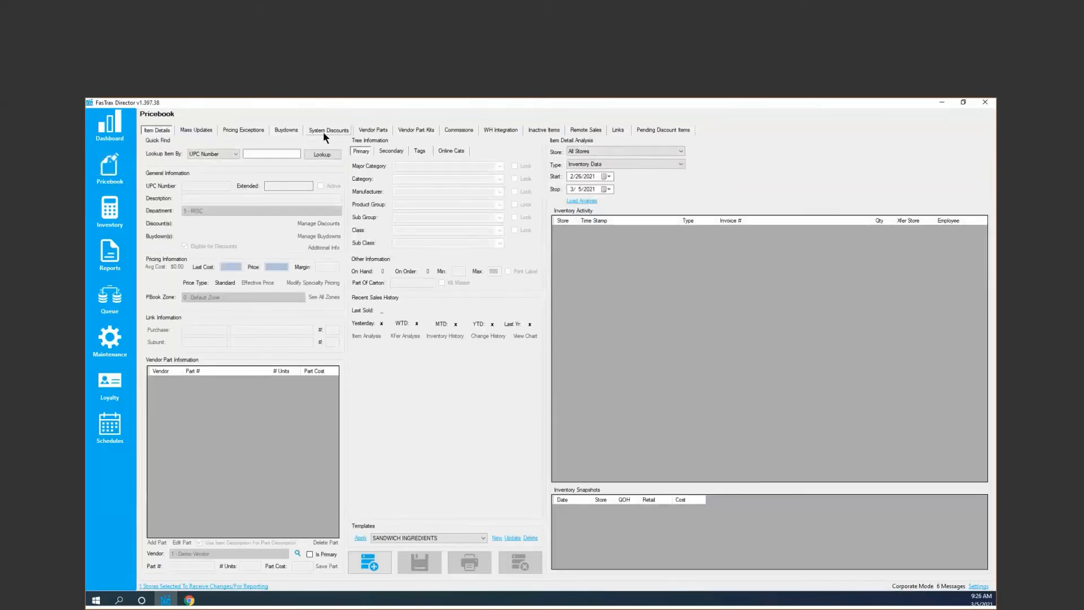
left_click(323, 131)
left_click(219, 188)
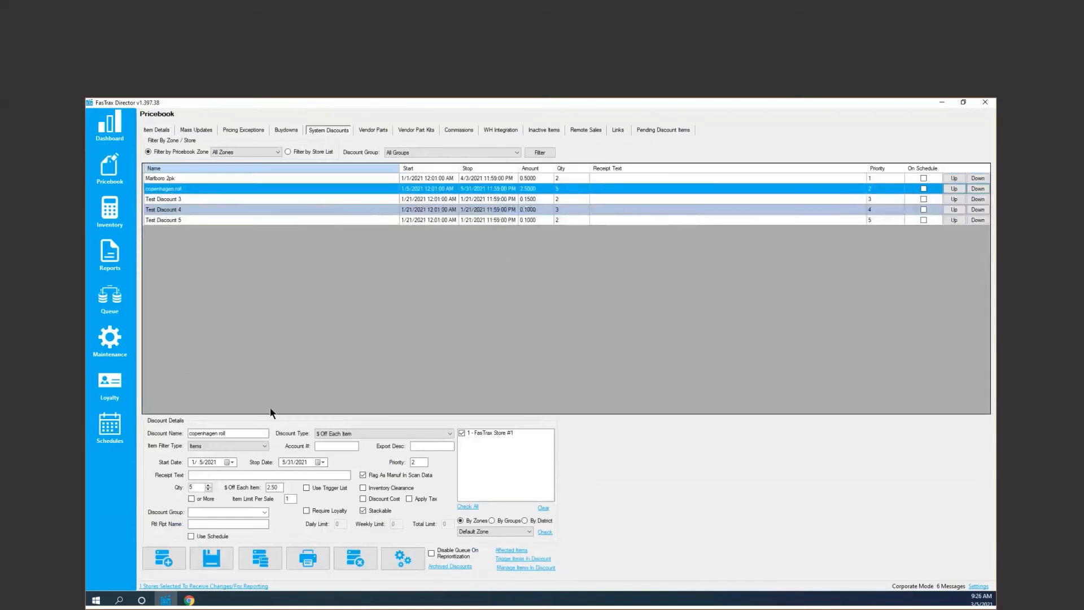
left_click(503, 568)
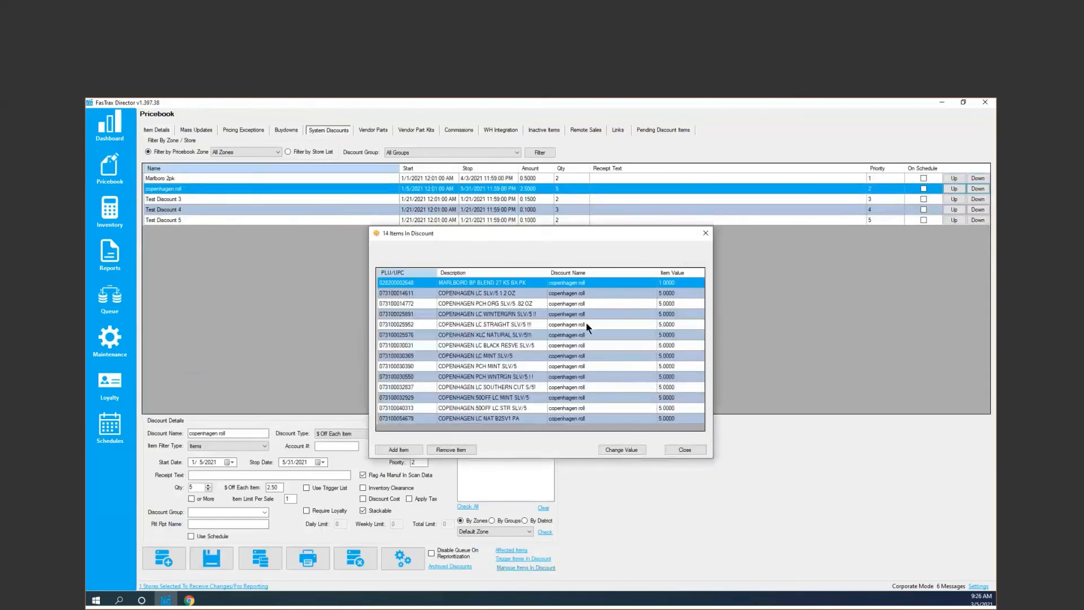
left_click(499, 295)
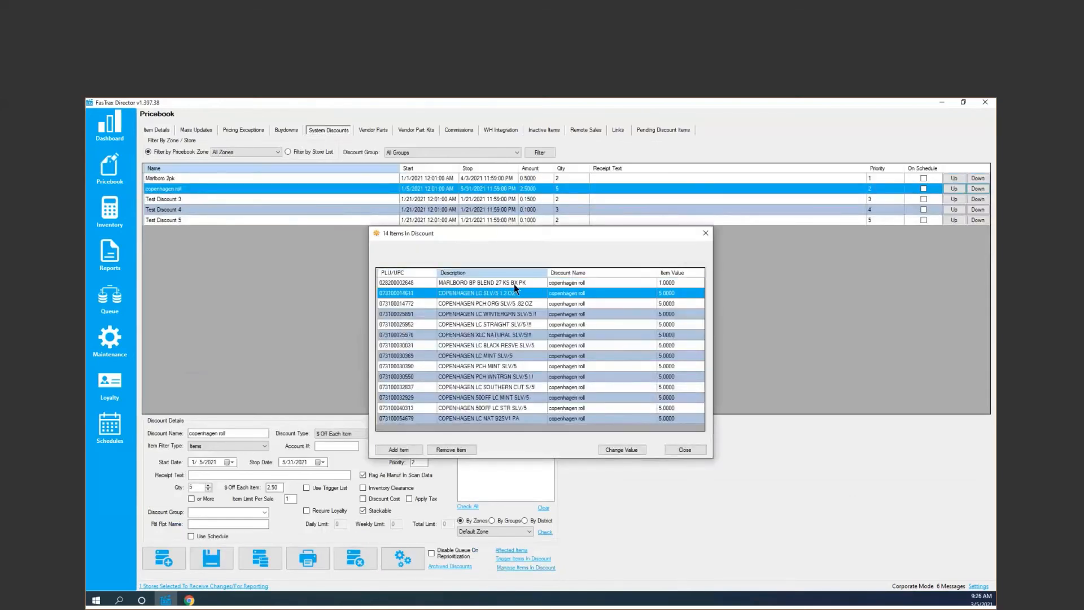
left_click(514, 284)
left_click(451, 449)
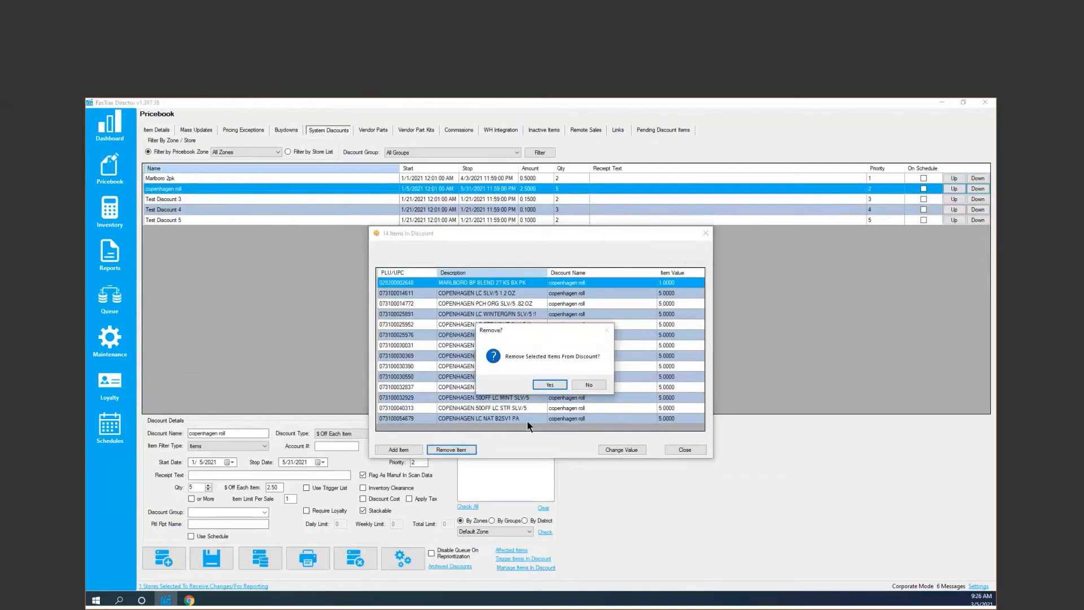
left_click(549, 385)
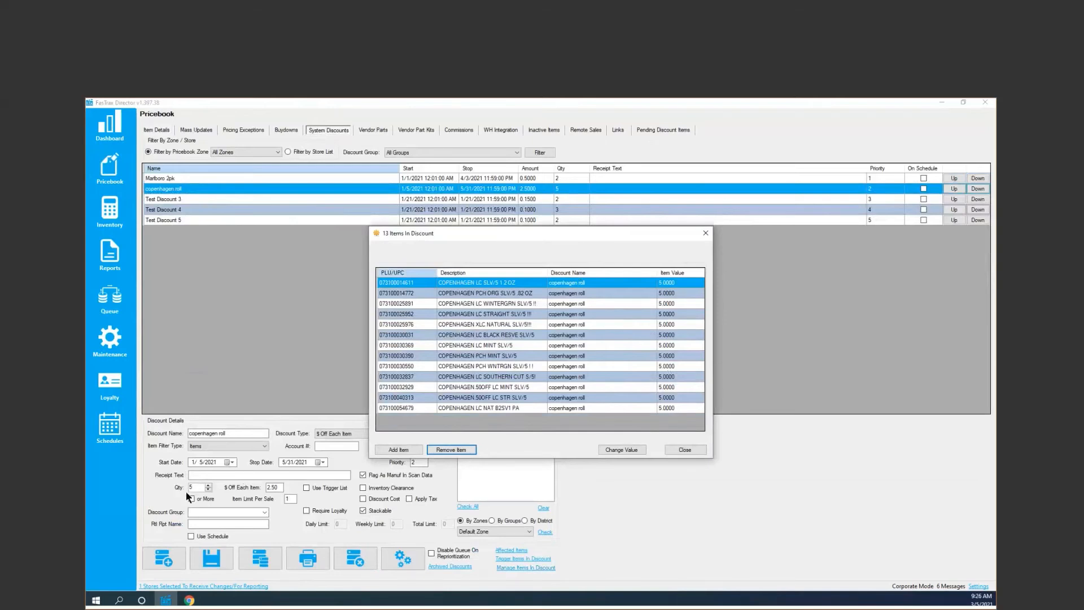
left_click(705, 453)
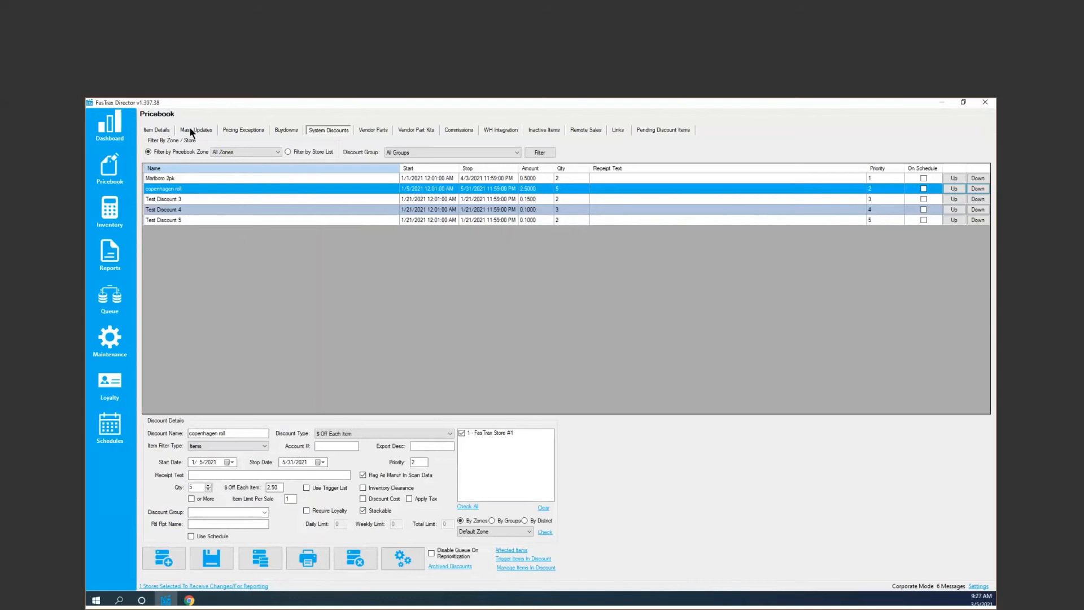
Step: Open the favorite RJR Report to view its retail scan data settings
left_click(157, 131)
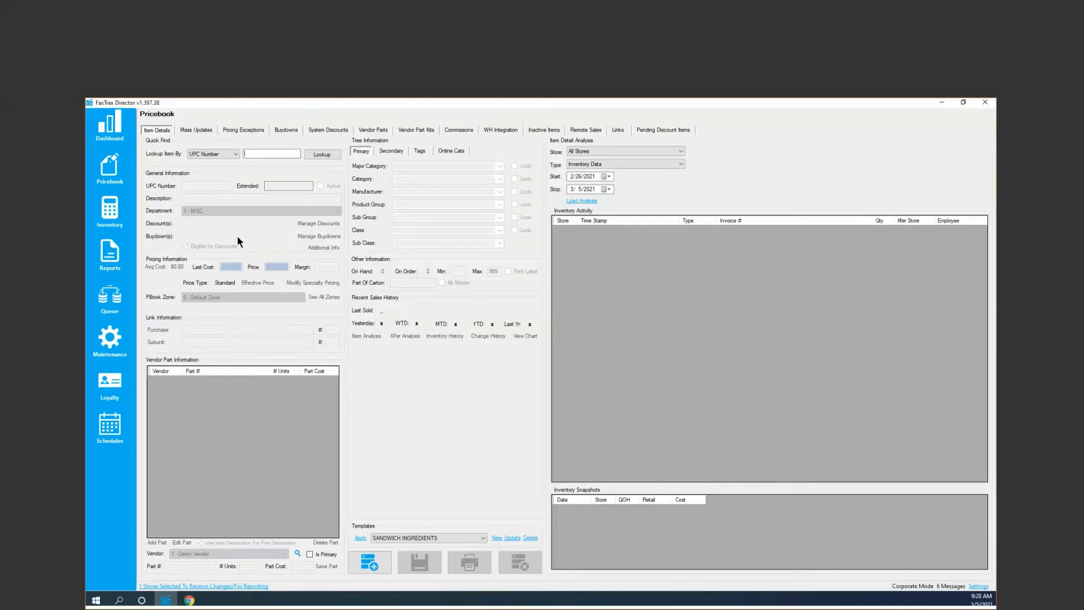
left_click(102, 249)
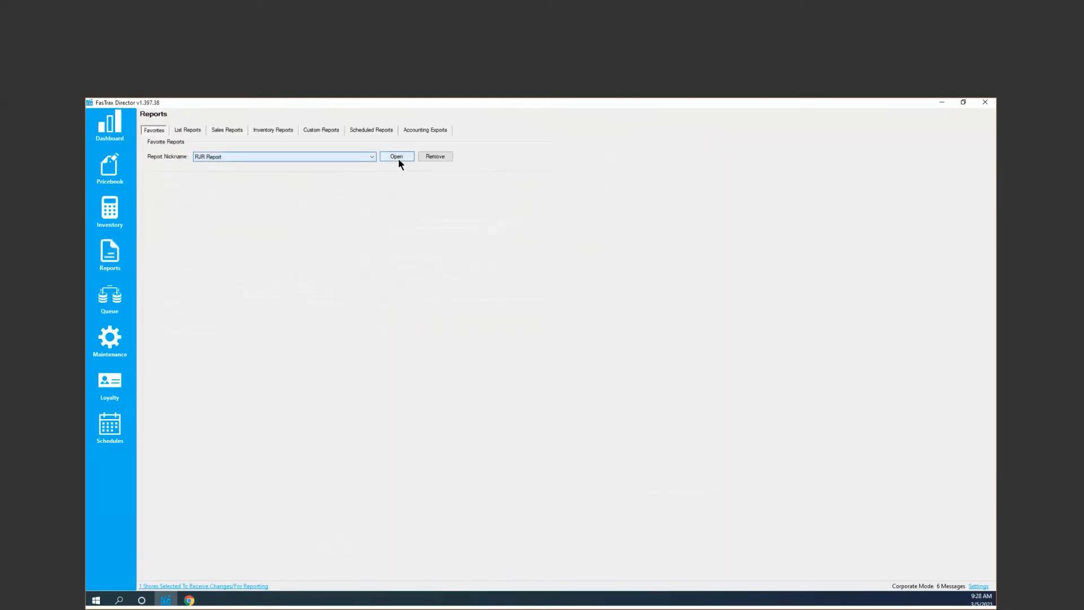
left_click(398, 159)
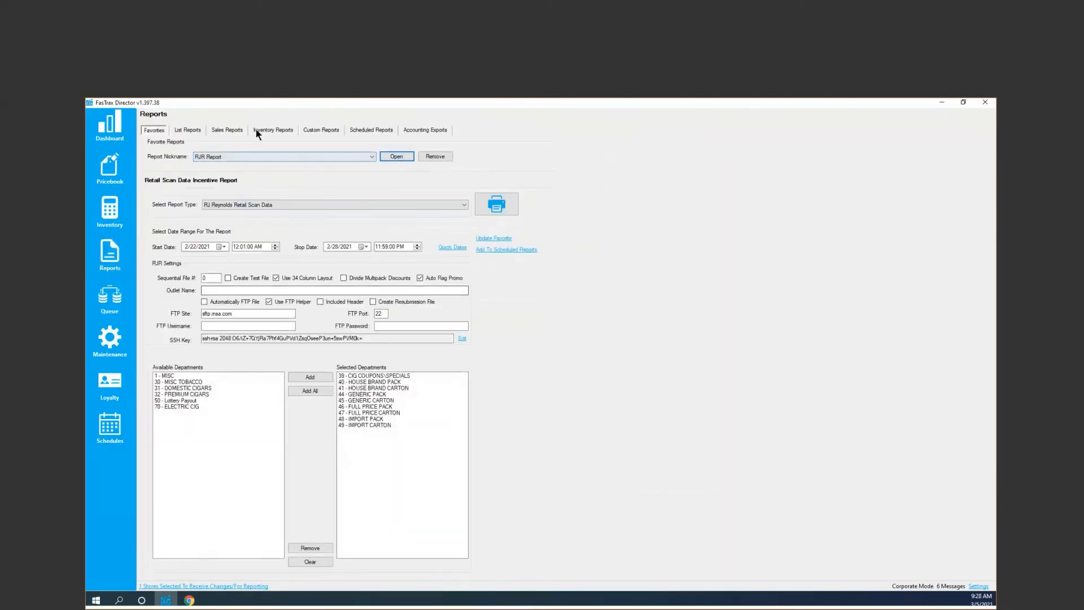
Step: Open the Retail Scan Data Incentive Report among the sales reports and view its start date calendar
left_click(227, 130)
left_click_drag(558, 165, 559, 193)
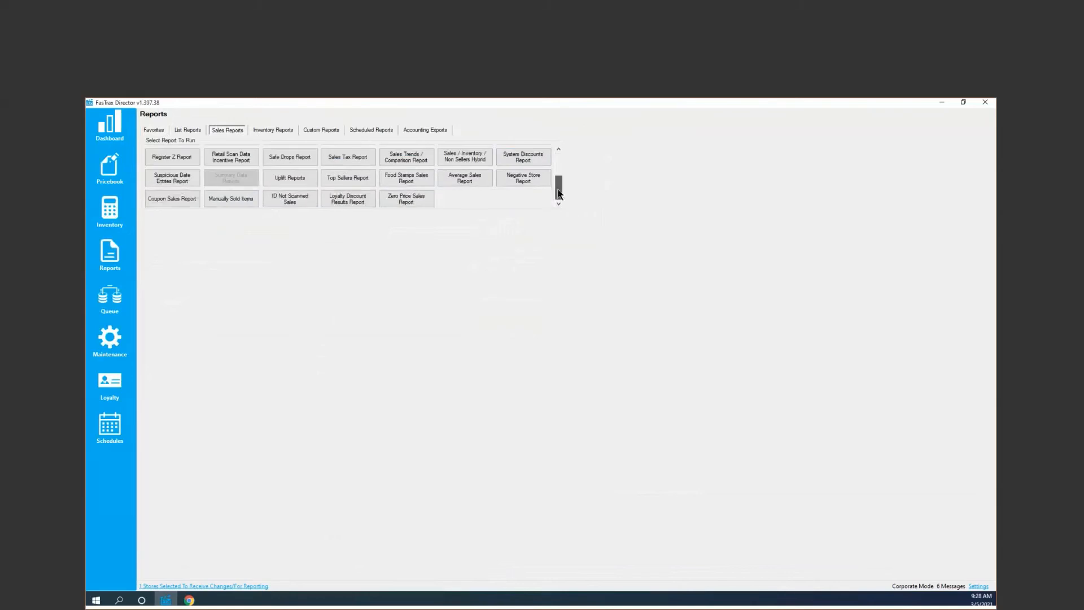
left_click(231, 158)
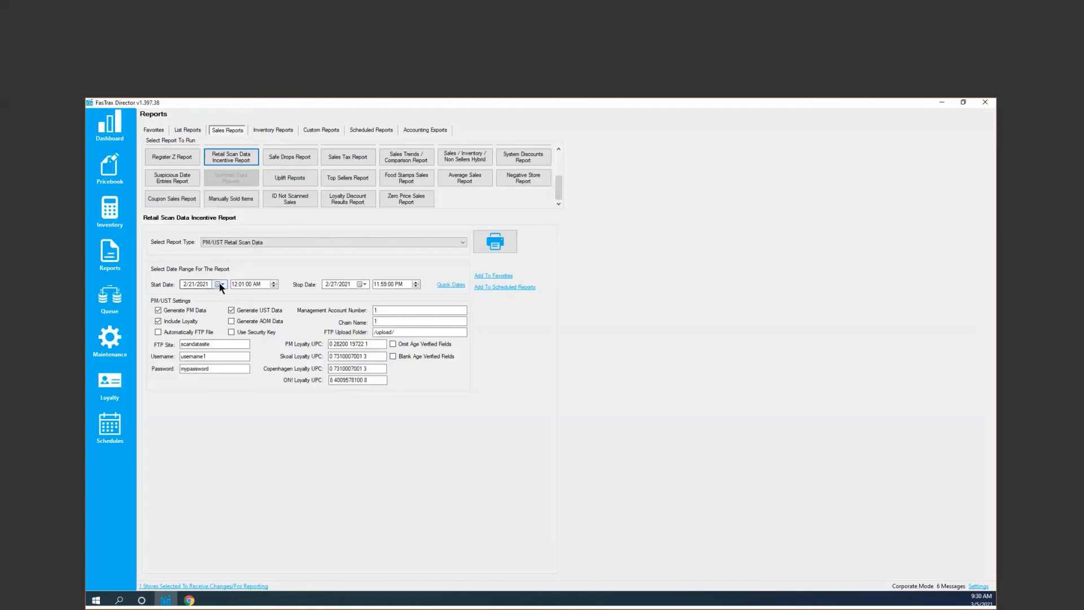
left_click(219, 284)
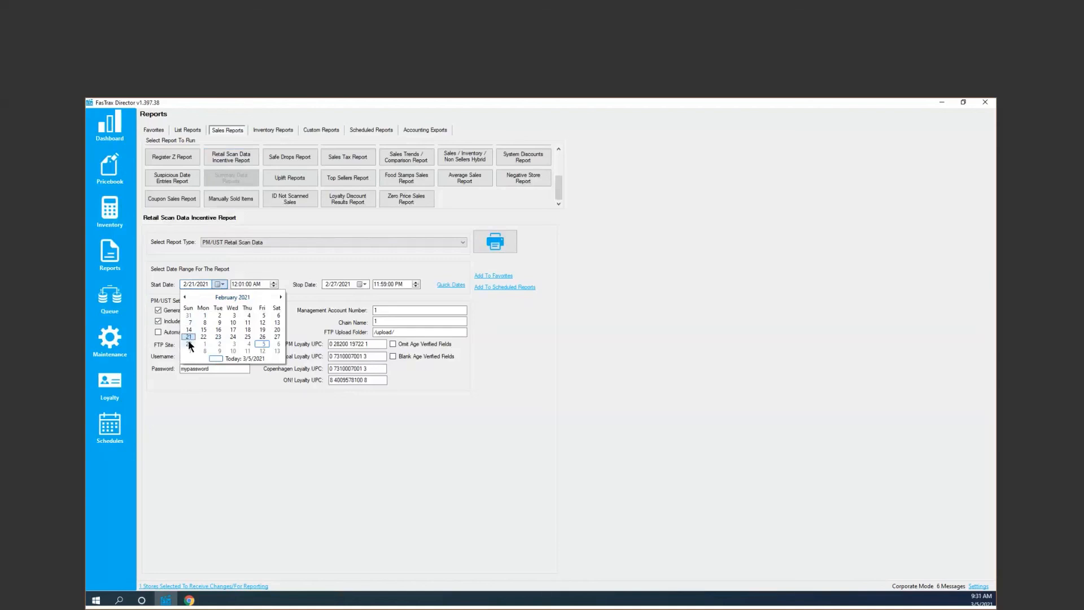
left_click(344, 474)
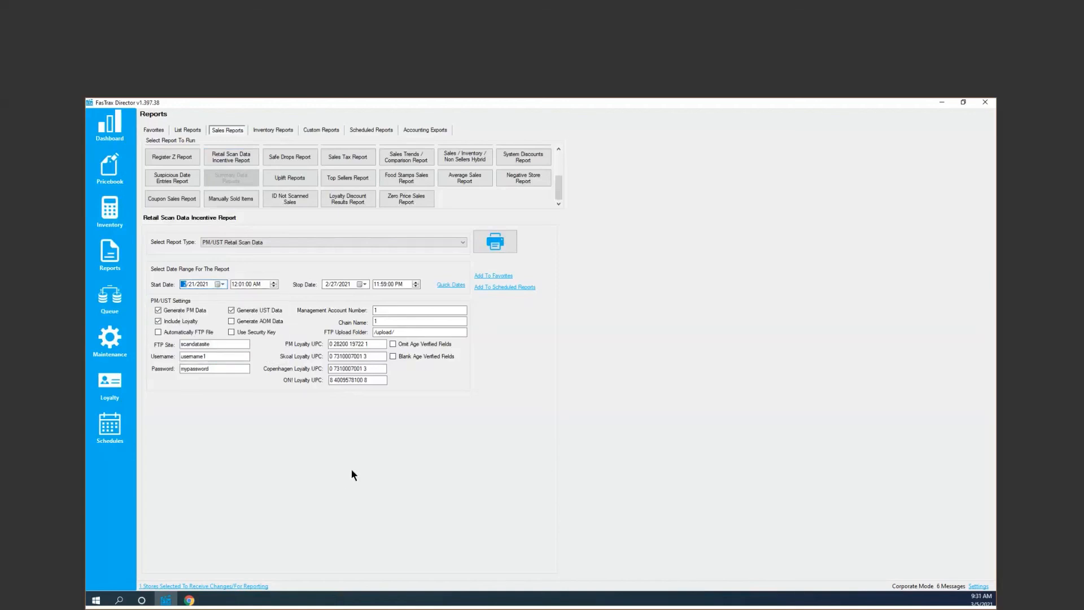